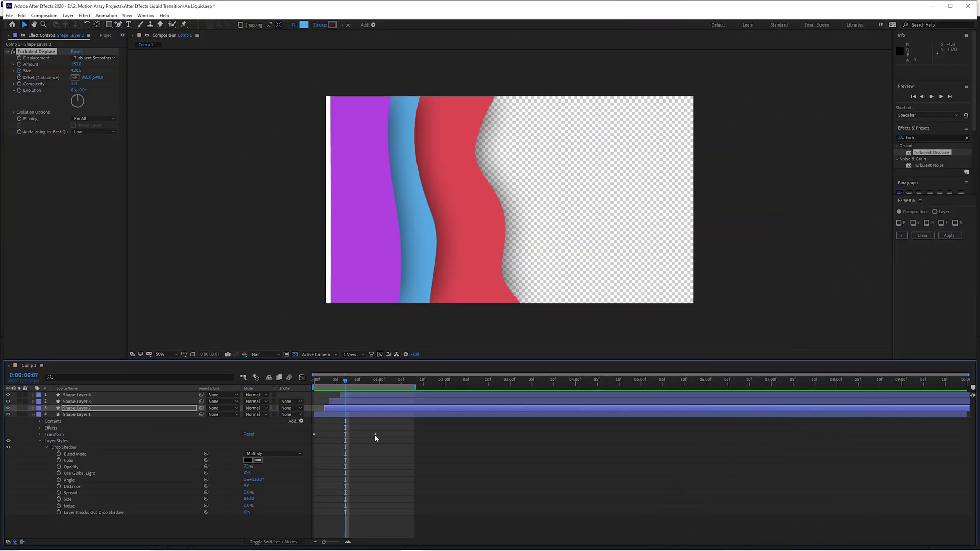
pyautogui.moveTo(351, 385); pyautogui.dragTo(328, 389)
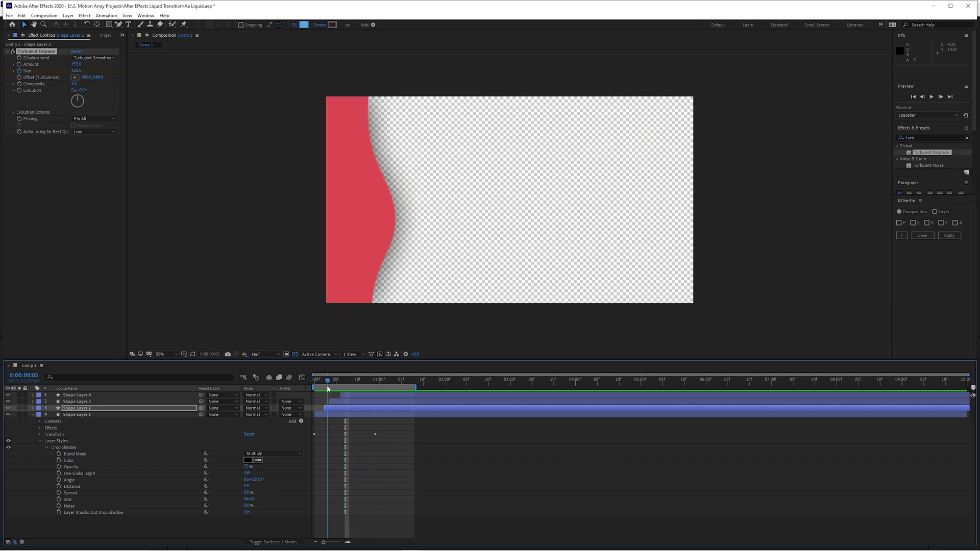
pyautogui.press('space')
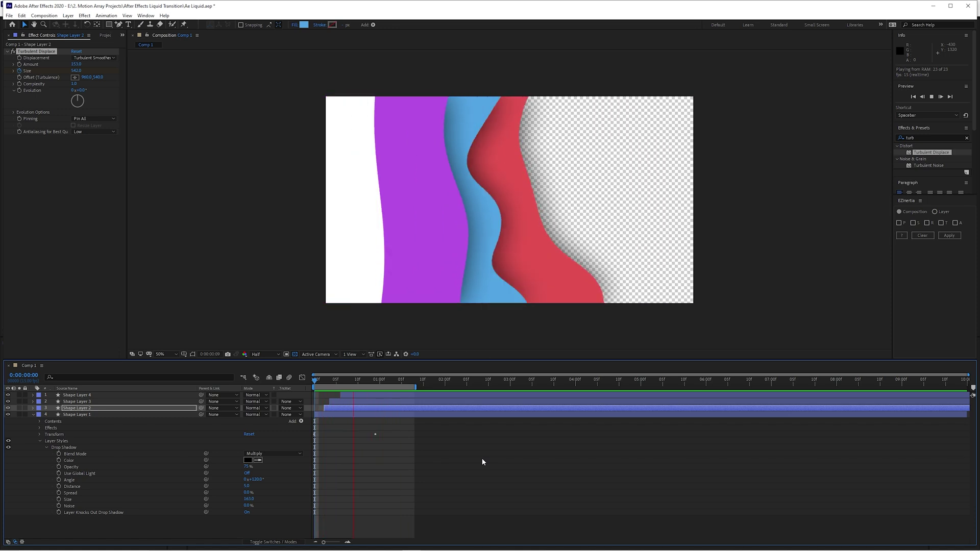
pyautogui.press('space')
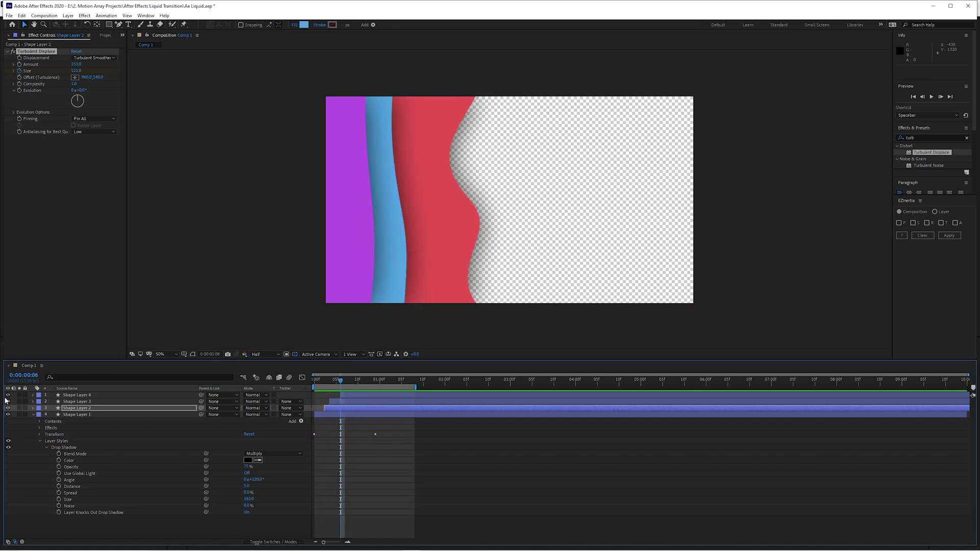
pyautogui.press('space')
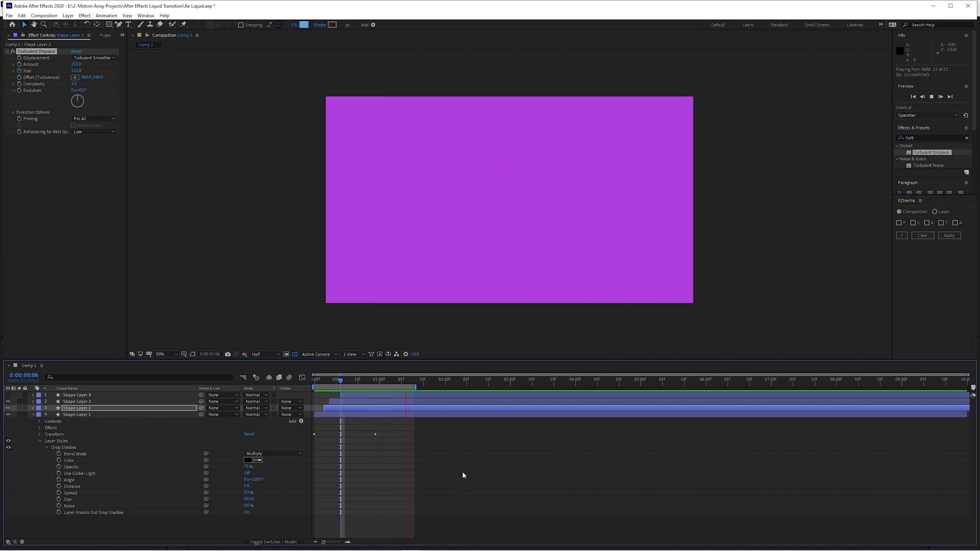
pyautogui.press('space')
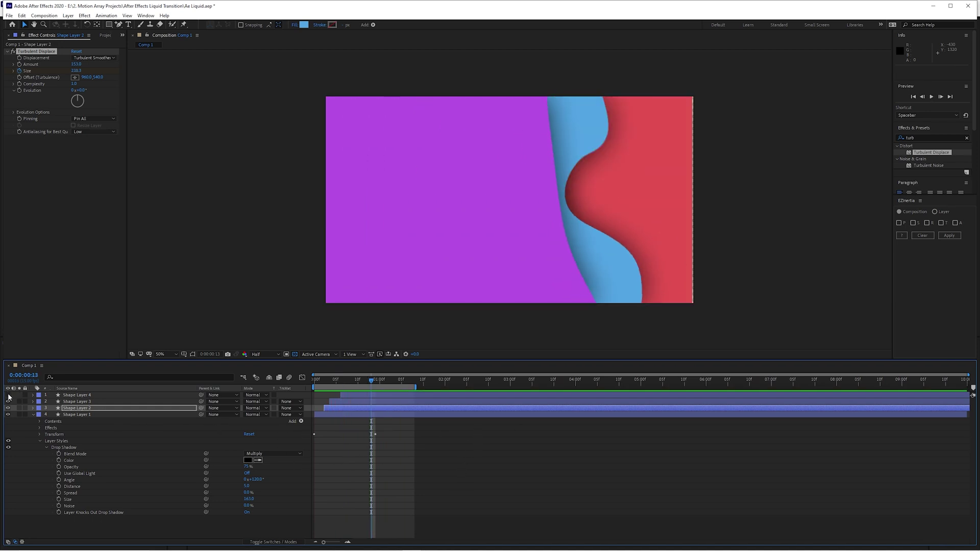
pyautogui.click(8, 395)
pyautogui.press('space')
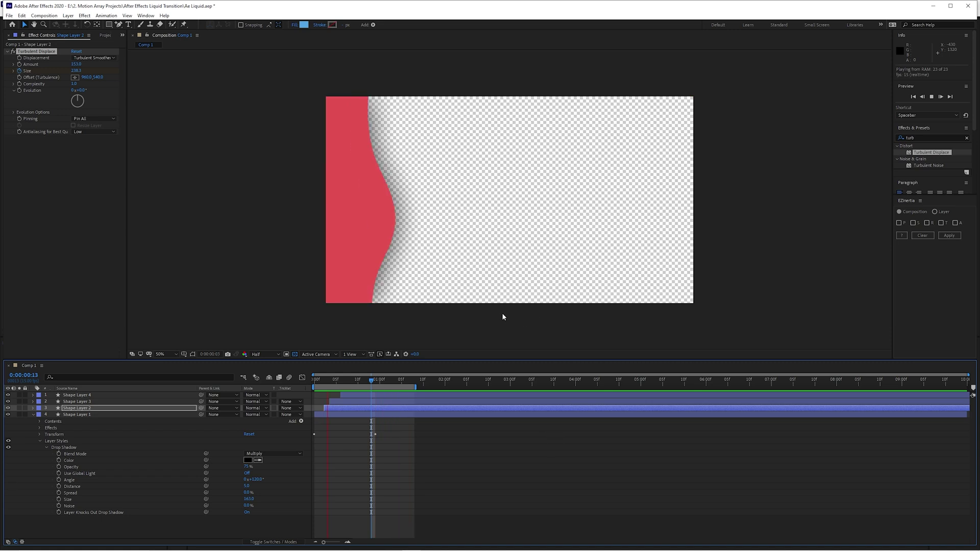
pyautogui.press('space')
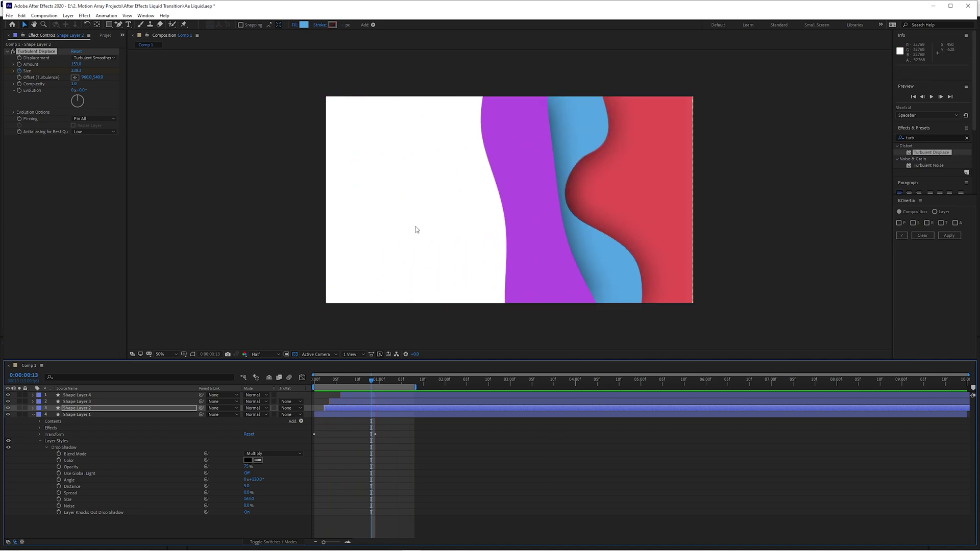
pyautogui.press('space')
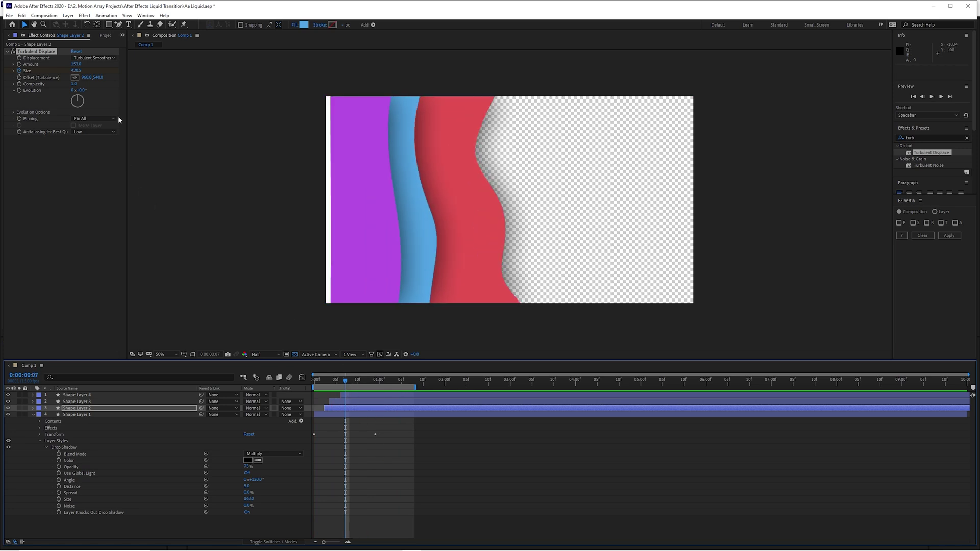
# - From the Project panel, create a 1920×1080, 15 fps composition named 'Liquid Transition'
pyautogui.click(105, 36)
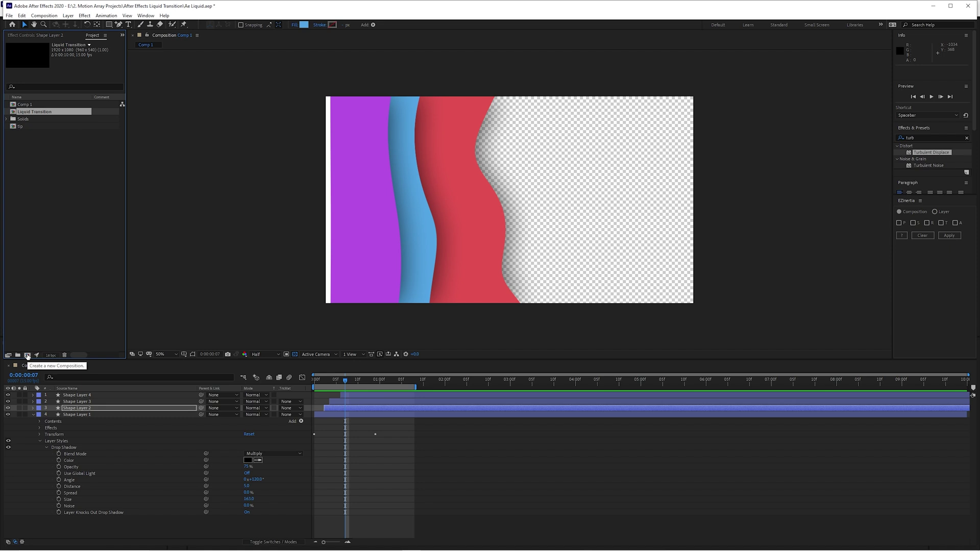
pyautogui.click(27, 355)
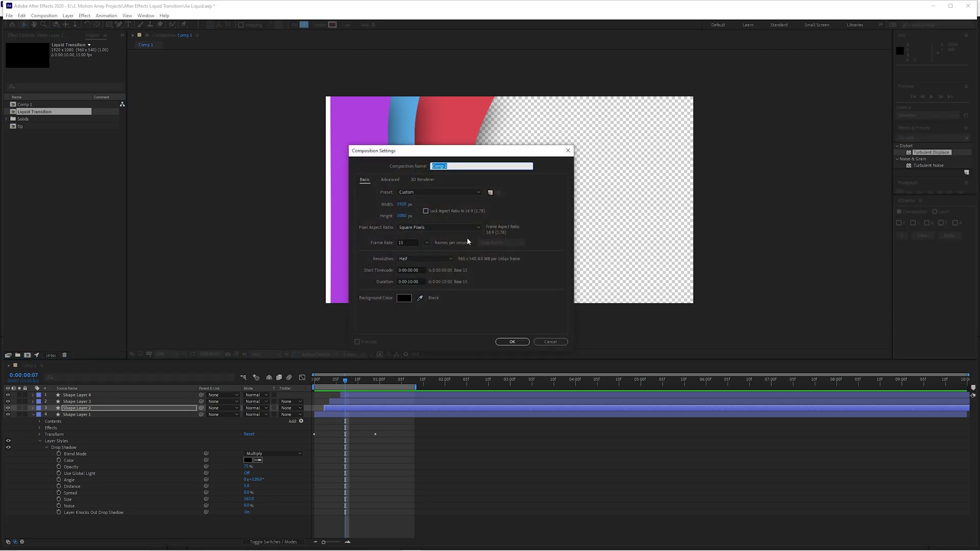
pyautogui.click(428, 243)
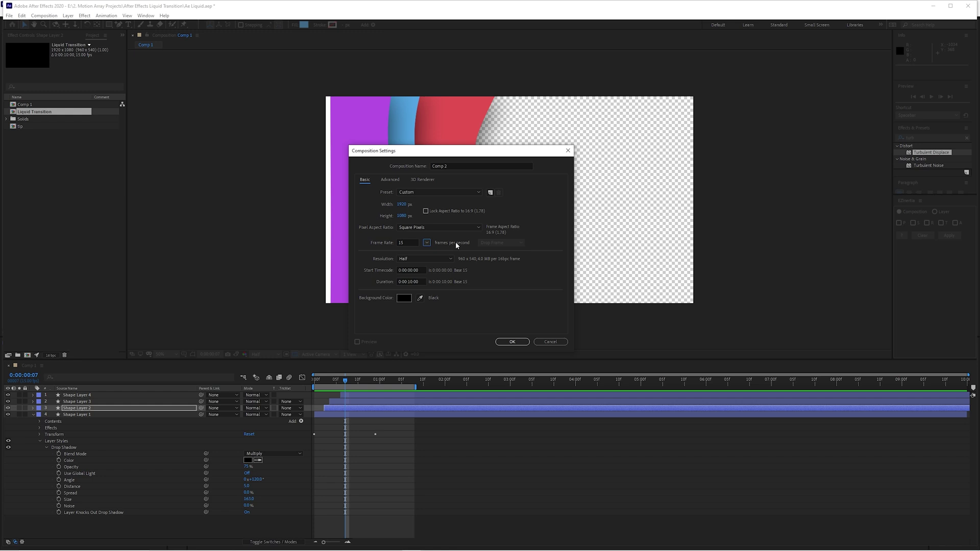
pyautogui.doubleClick(466, 167)
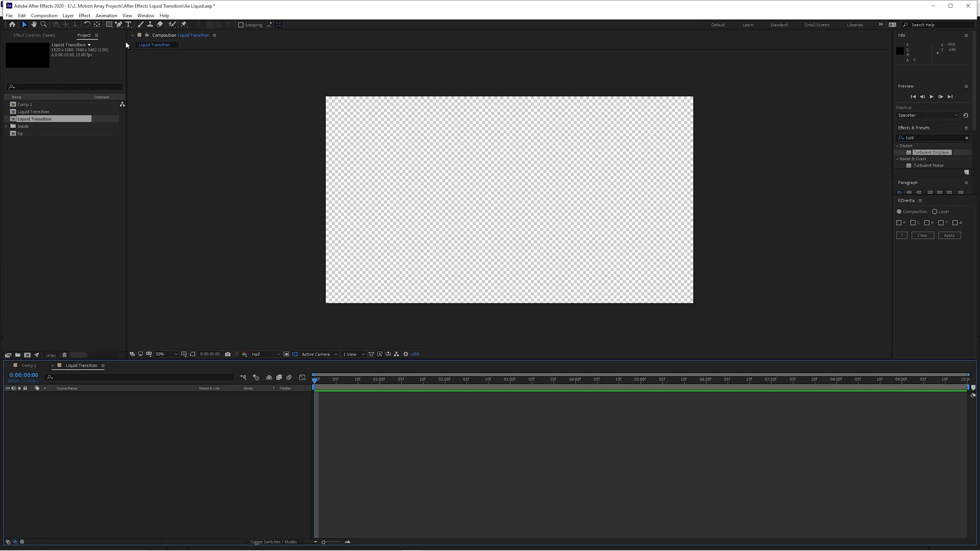
# - With the Rectangle Tool and a red fill, draw a rectangle covering the whole frame
pyautogui.click(110, 27)
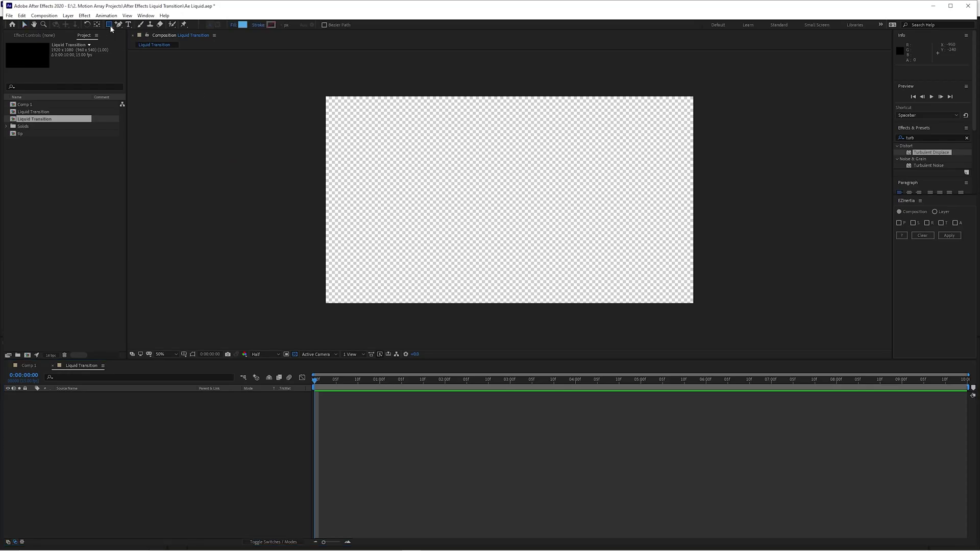
pyautogui.click(112, 26)
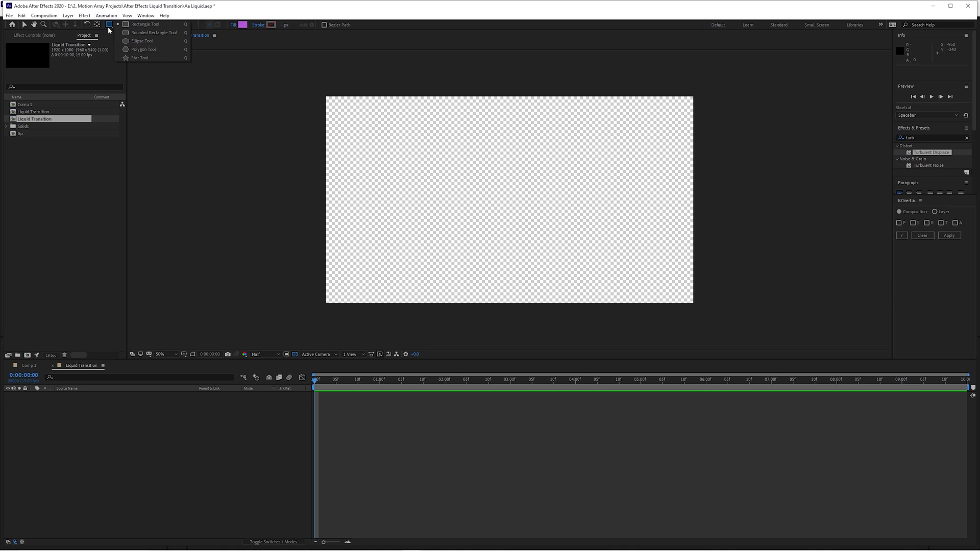
pyautogui.click(167, 27)
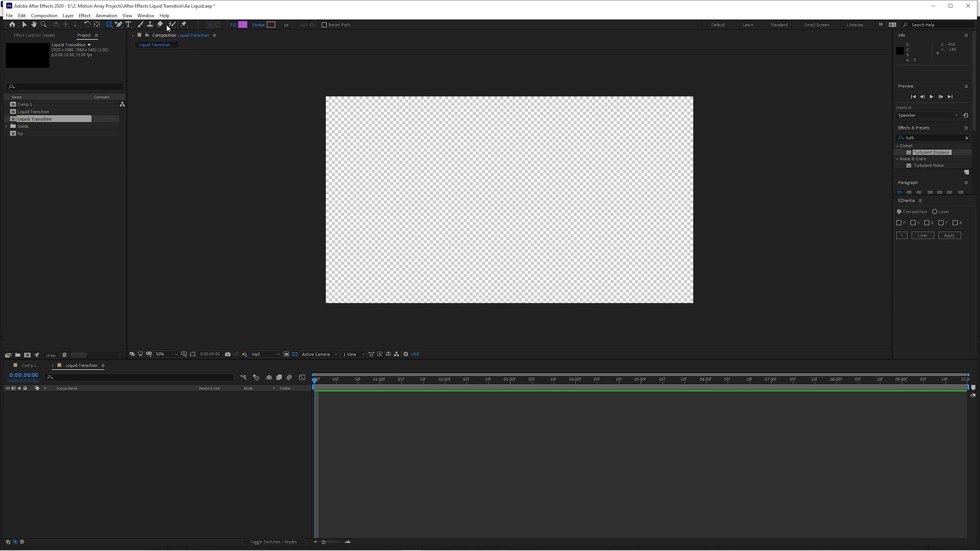
pyautogui.click(242, 24)
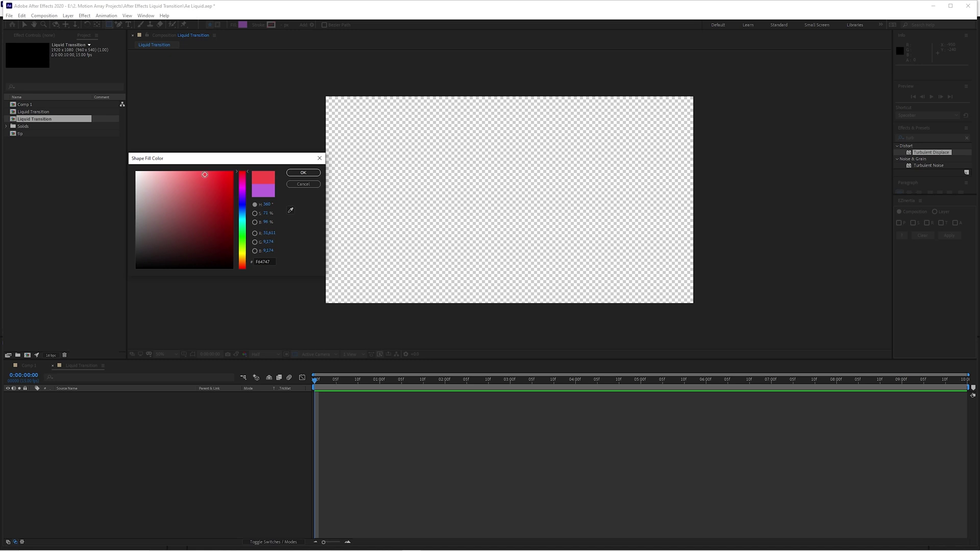
pyautogui.click(302, 174)
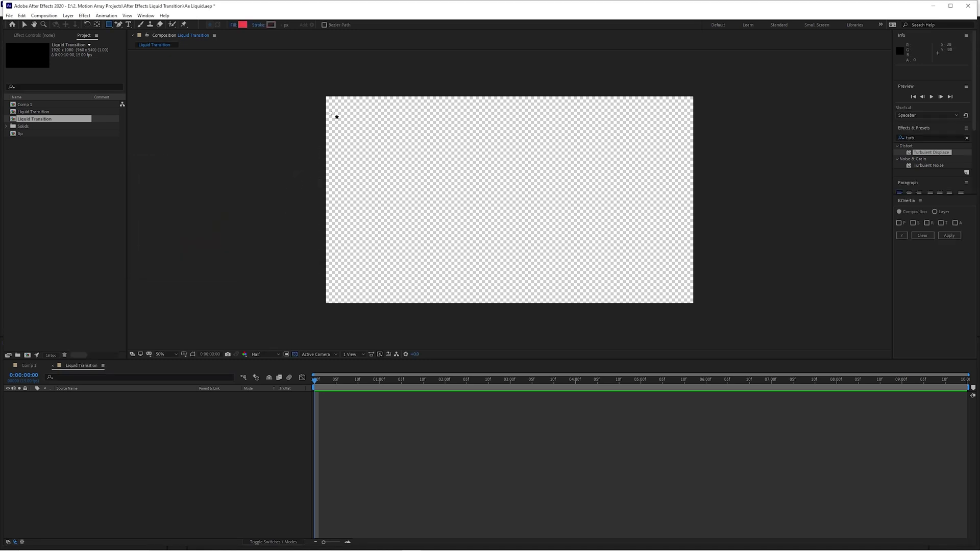
pyautogui.moveTo(309, 83); pyautogui.dragTo(710, 320)
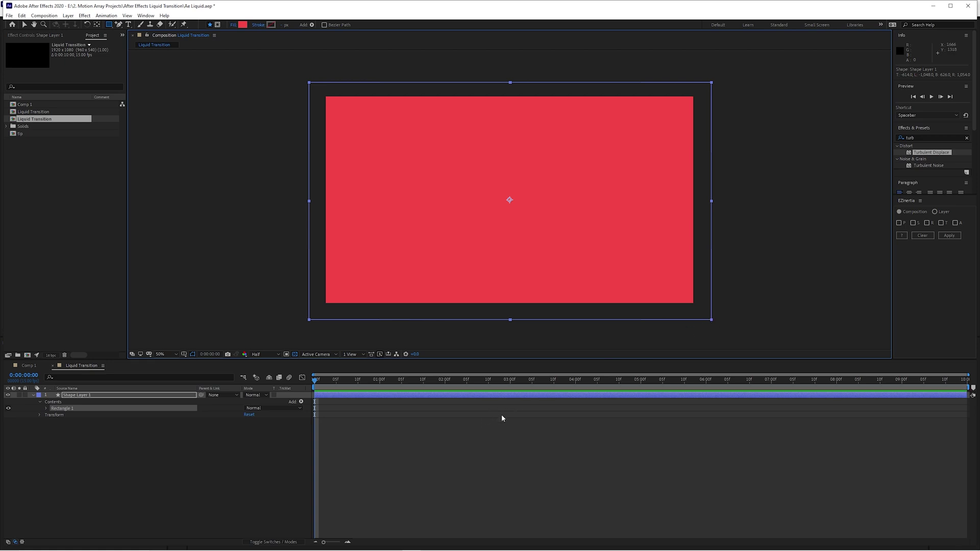
# - Rename Shape Layer 1 to 'Red Layer'
pyautogui.press('v')
pyautogui.click(508, 457)
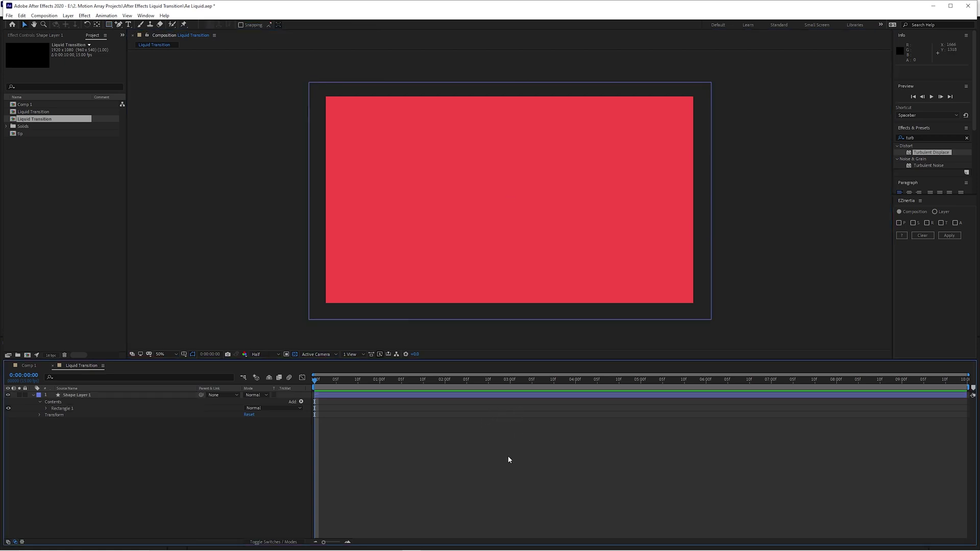
pyautogui.click(76, 396)
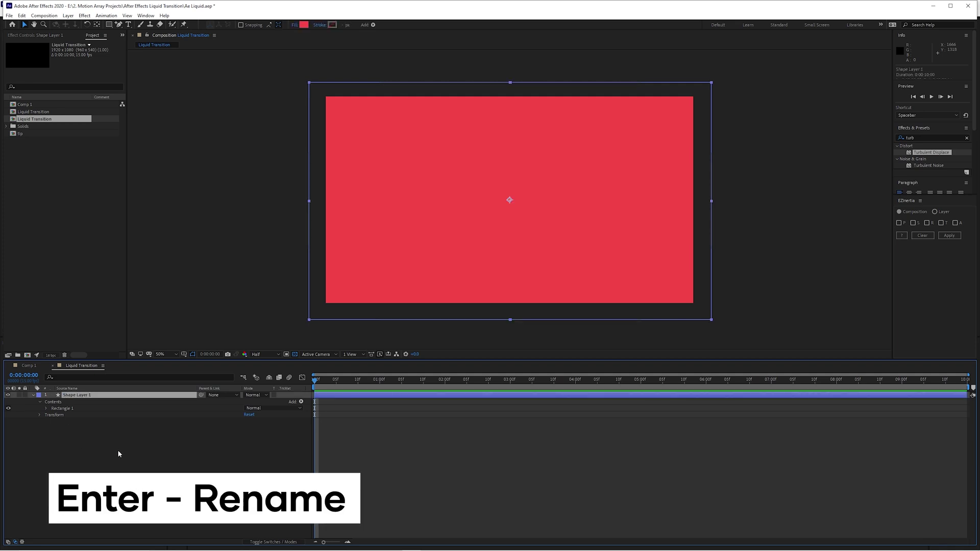
pyautogui.press('Return')
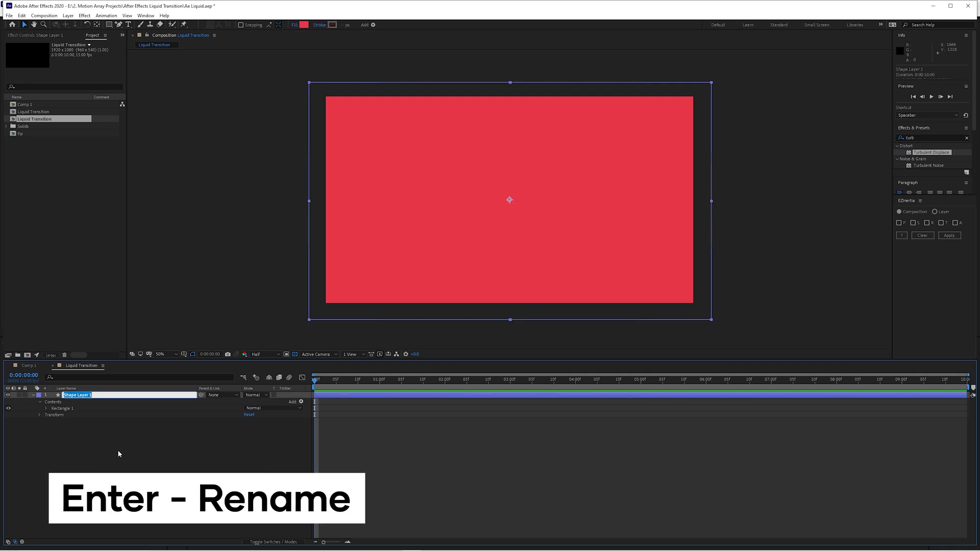
pyautogui.write('Red Layer')
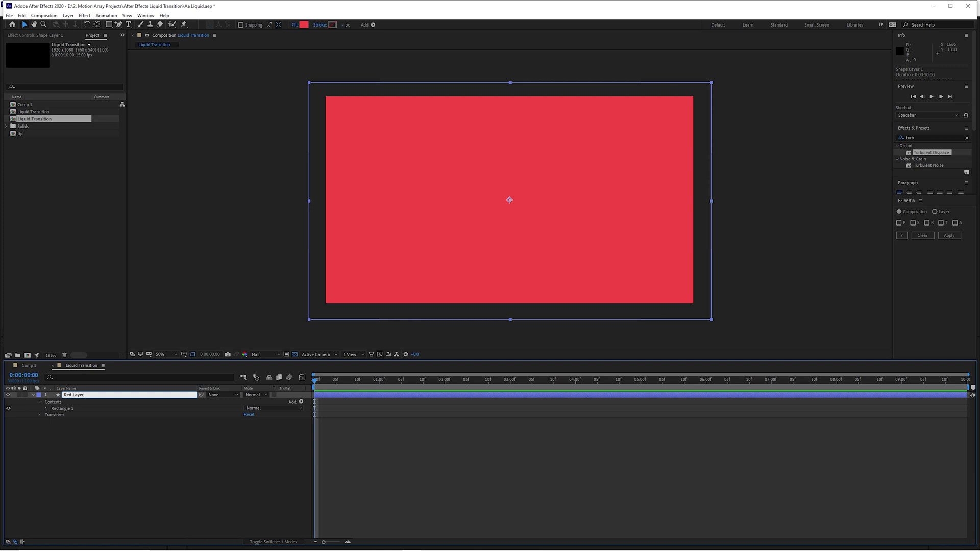
pyautogui.press('Return')
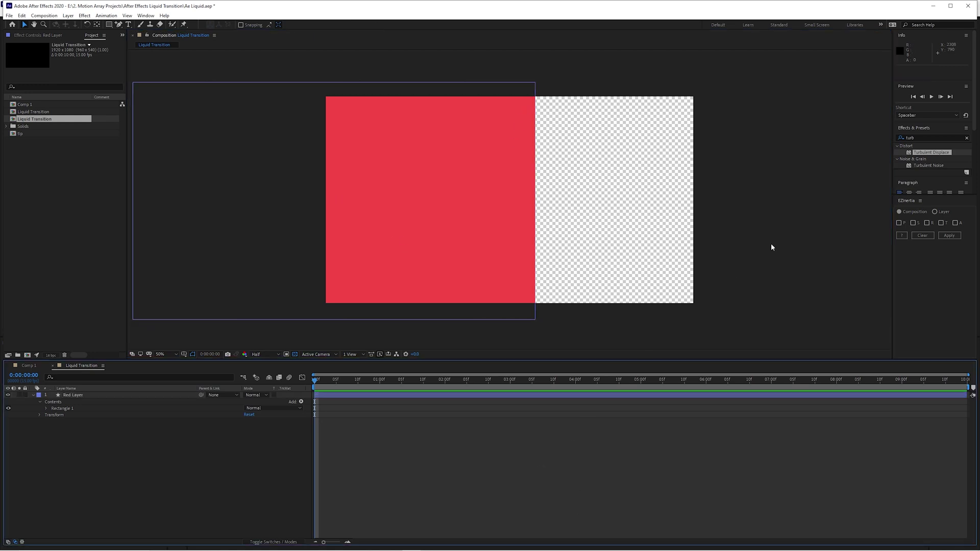
# - Search 'turb' and apply Turbulent Displace to Red Layer
pyautogui.click(919, 135)
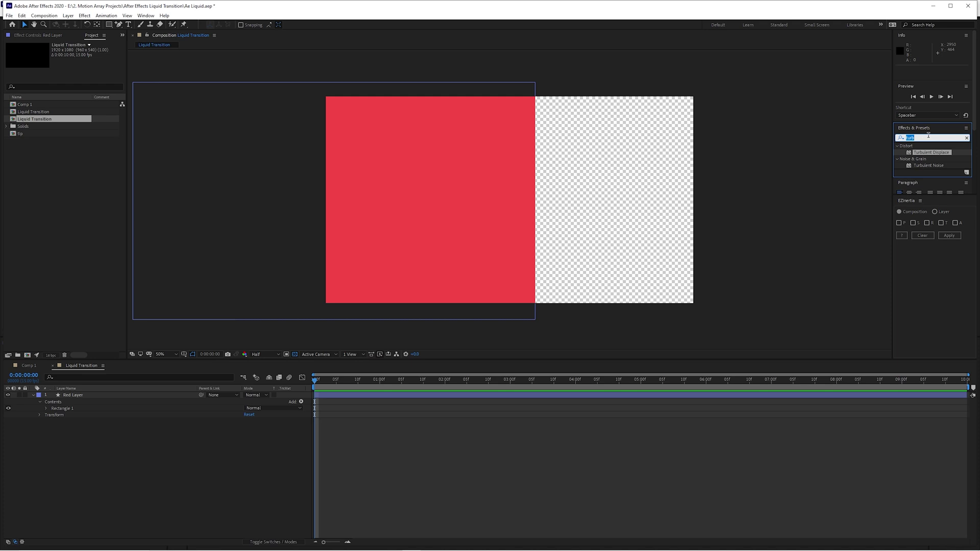
pyautogui.click(967, 138)
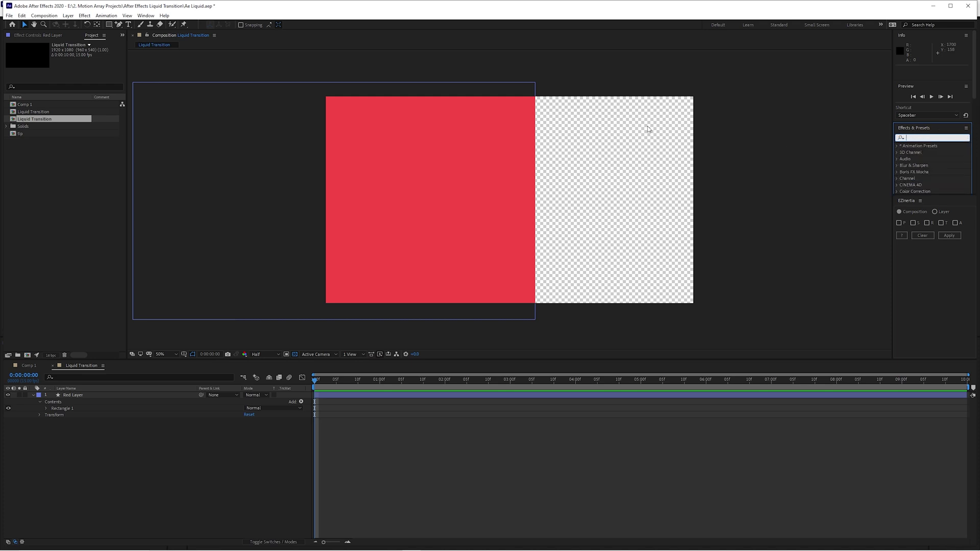
pyautogui.click(147, 16)
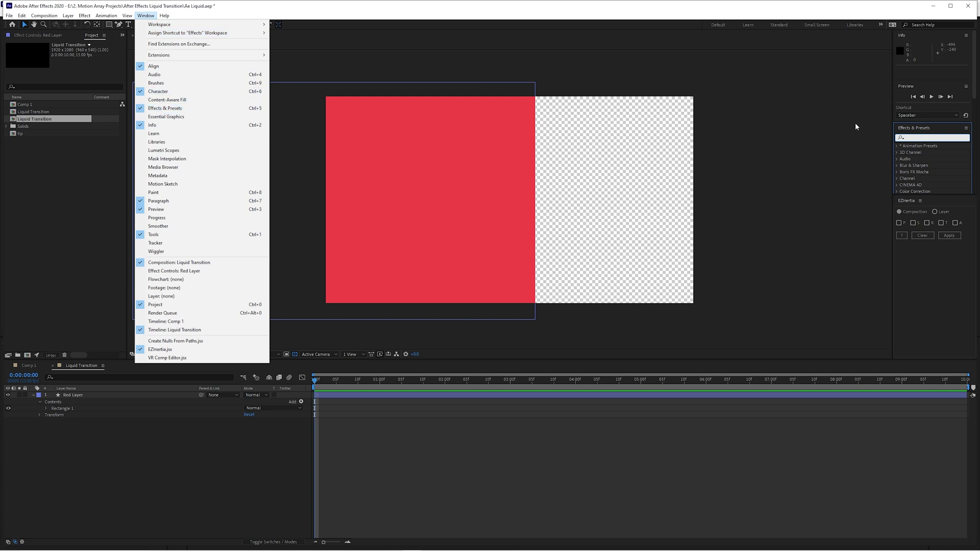
pyautogui.click(929, 136)
pyautogui.write('turb')
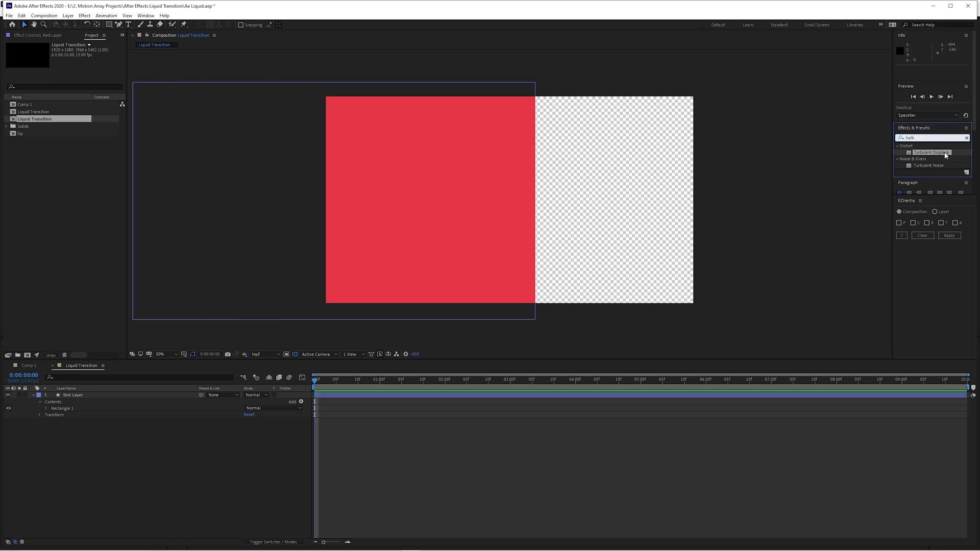
pyautogui.moveTo(931, 152); pyautogui.dragTo(647, 223)
pyautogui.moveTo(509, 368)
pyautogui.mouseDown()
pyautogui.moveTo(501, 398)
pyautogui.moveTo(526, 322)
pyautogui.moveTo(452, 192)
pyautogui.mouseUp()
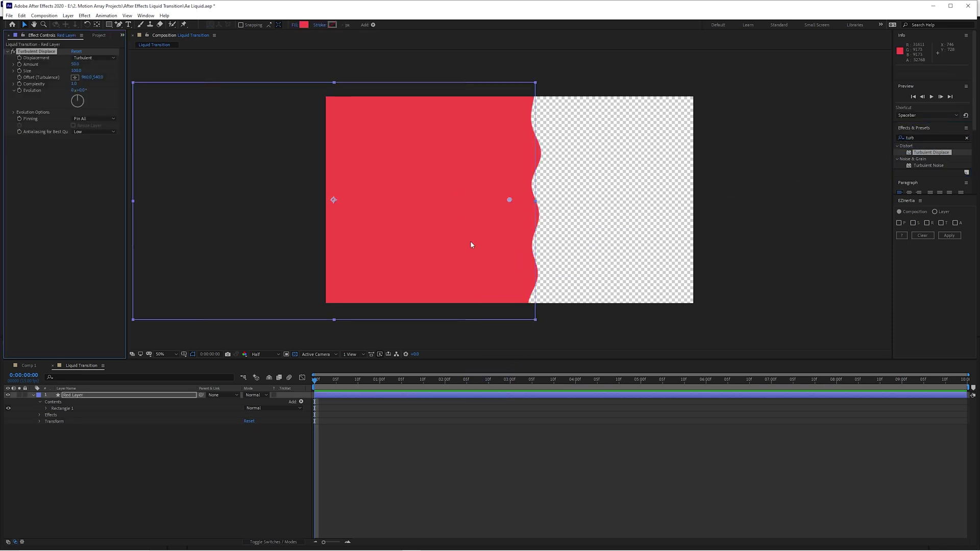
# - Drag the red rectangle left until it sits fully off-frame
pyautogui.click(499, 430)
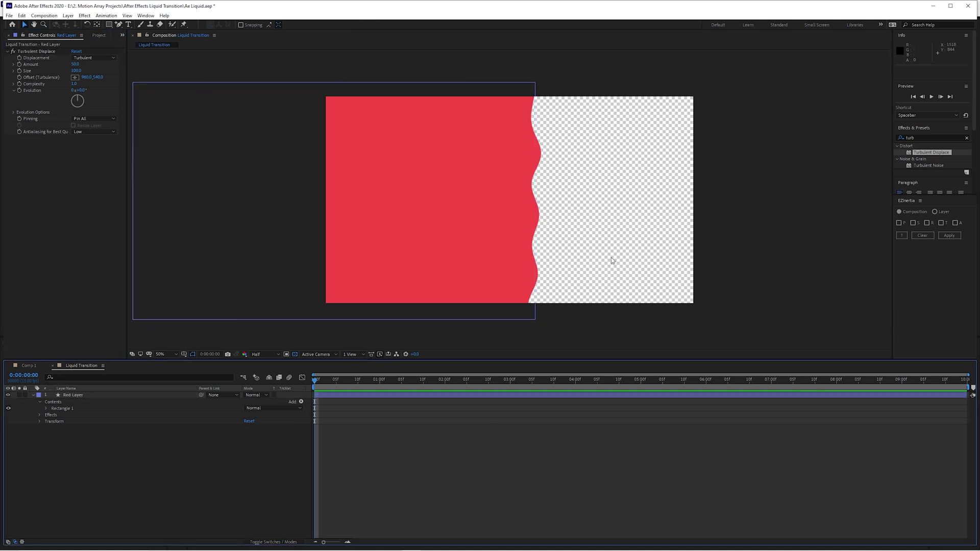
pyautogui.moveTo(501, 252); pyautogui.dragTo(553, 238)
pyautogui.hotkey('ctrl', 'z')
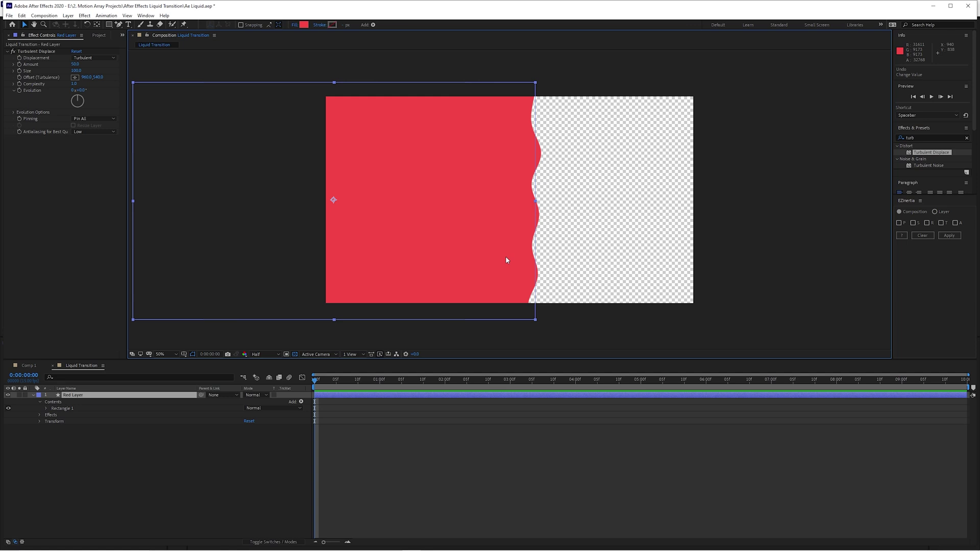
pyautogui.doubleClick(507, 261)
pyautogui.moveTo(403, 259); pyautogui.dragTo(595, 260)
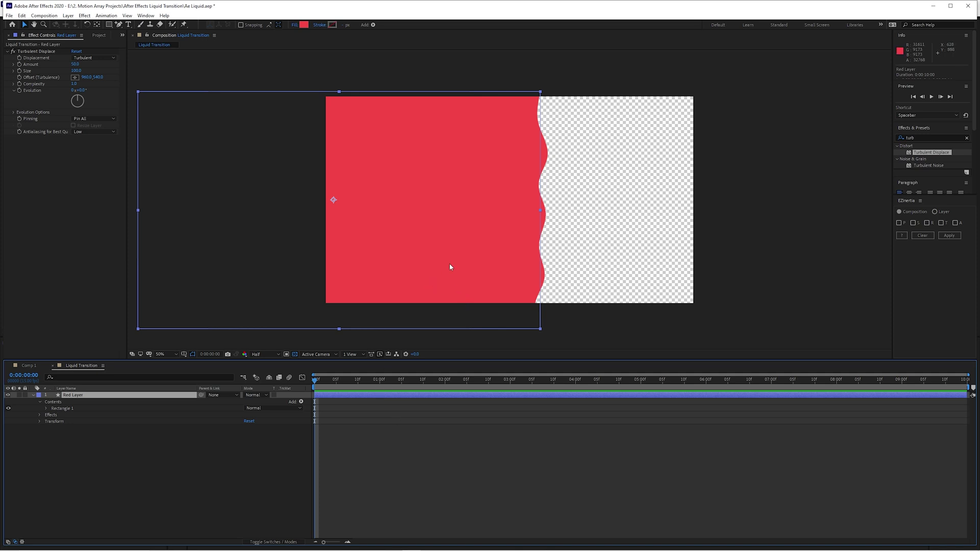
pyautogui.moveTo(491, 248); pyautogui.dragTo(267, 239)
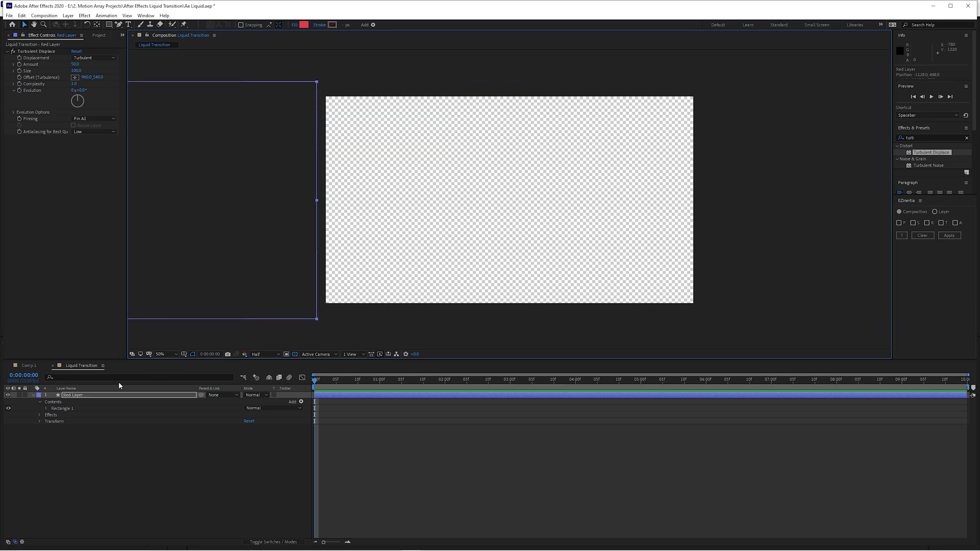
# - Keyframe Red Layer's Position sliding from off-frame left to 960,540, then preview
pyautogui.click(74, 398)
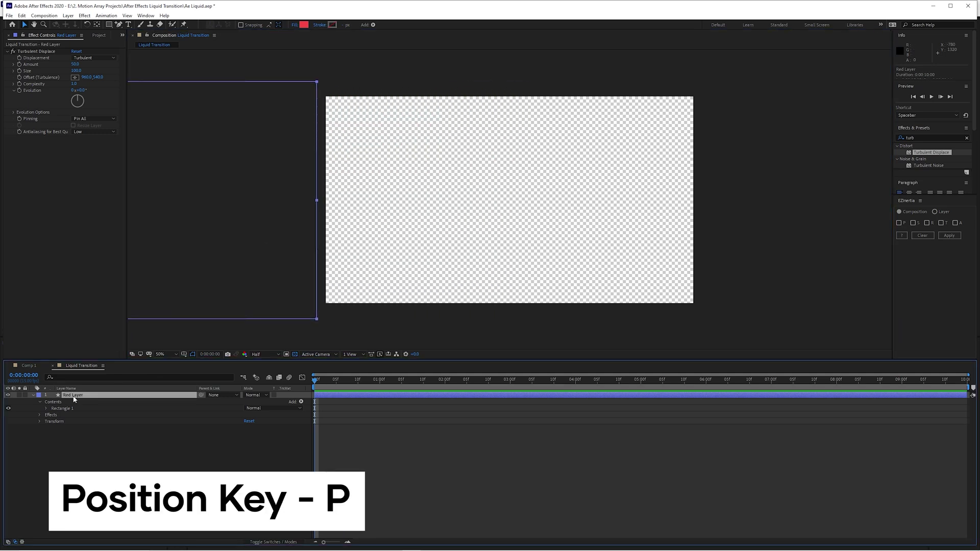
pyautogui.press('p')
pyautogui.click(52, 402)
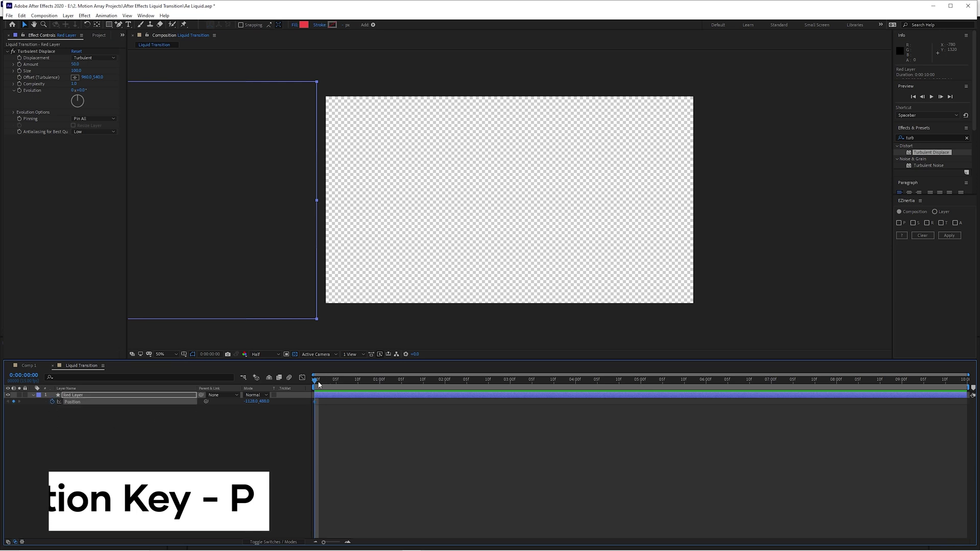
pyautogui.moveTo(314, 380); pyautogui.dragTo(359, 380)
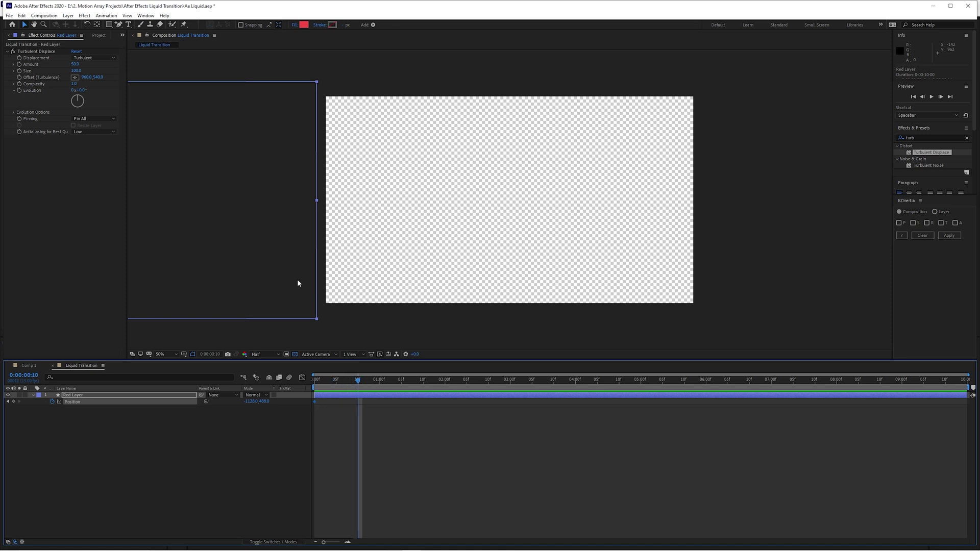
pyautogui.moveTo(259, 262); pyautogui.dragTo(635, 261)
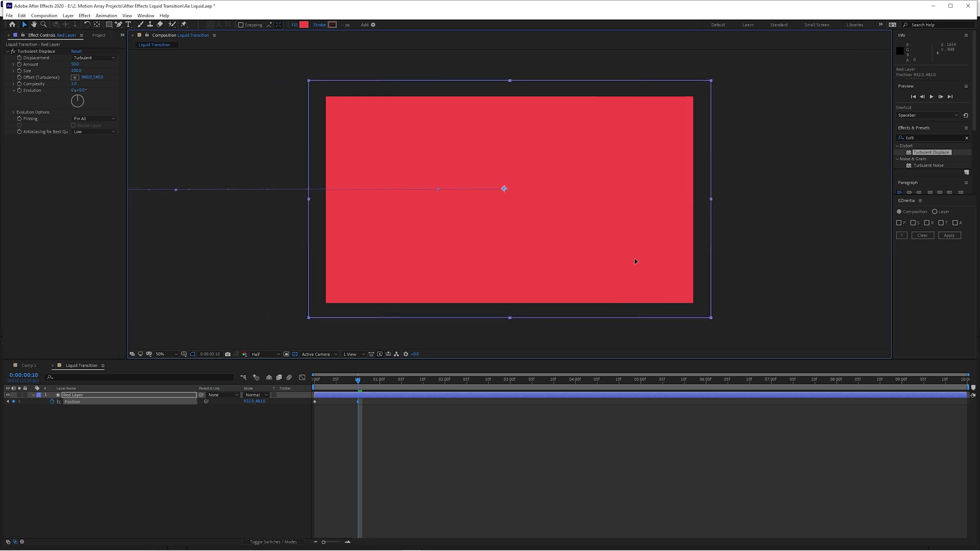
pyautogui.click(471, 433)
pyautogui.press('space')
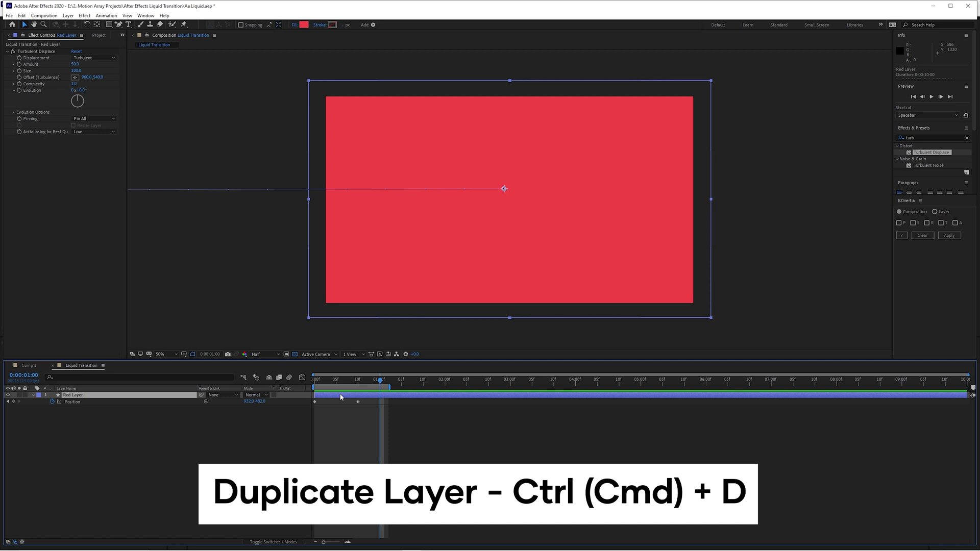
# - Duplicate Red Layer and change the copy's fill colour to teal
pyautogui.hotkey('ctrl', 'd')
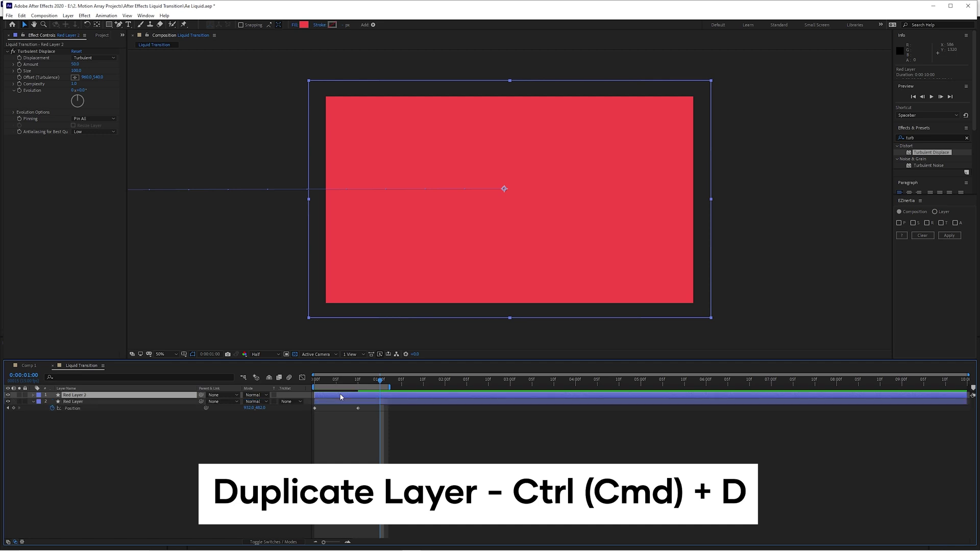
pyautogui.click(304, 25)
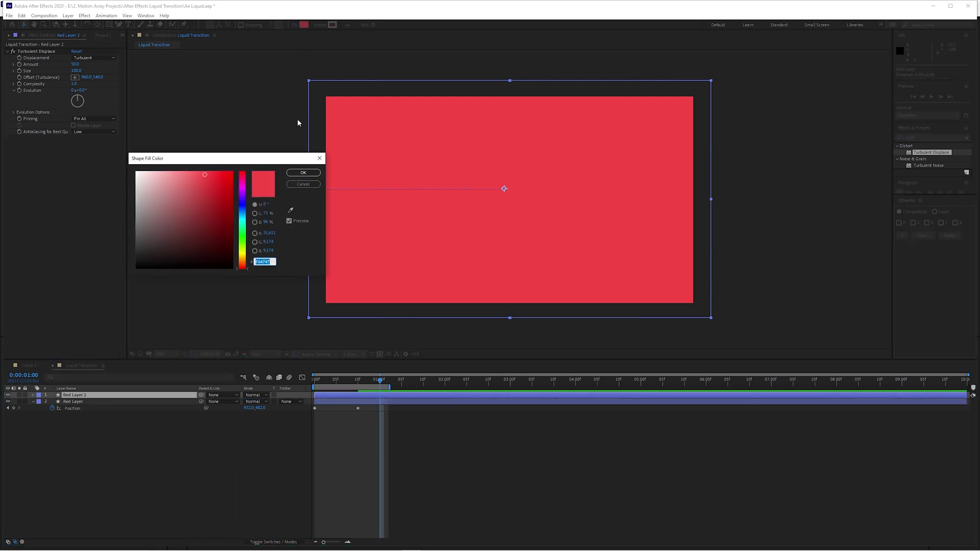
pyautogui.moveTo(242, 215); pyautogui.dragTo(242, 215)
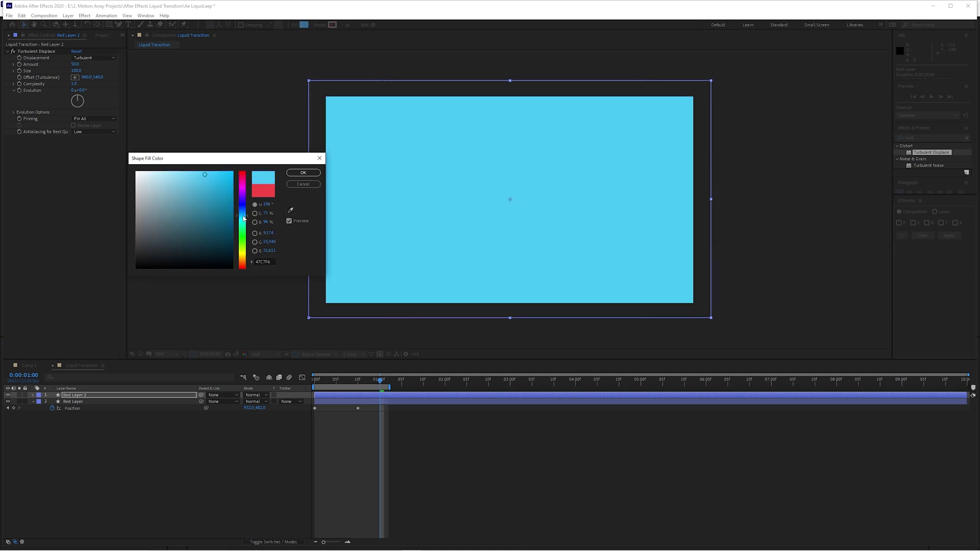
pyautogui.moveTo(206, 179); pyautogui.dragTo(202, 198)
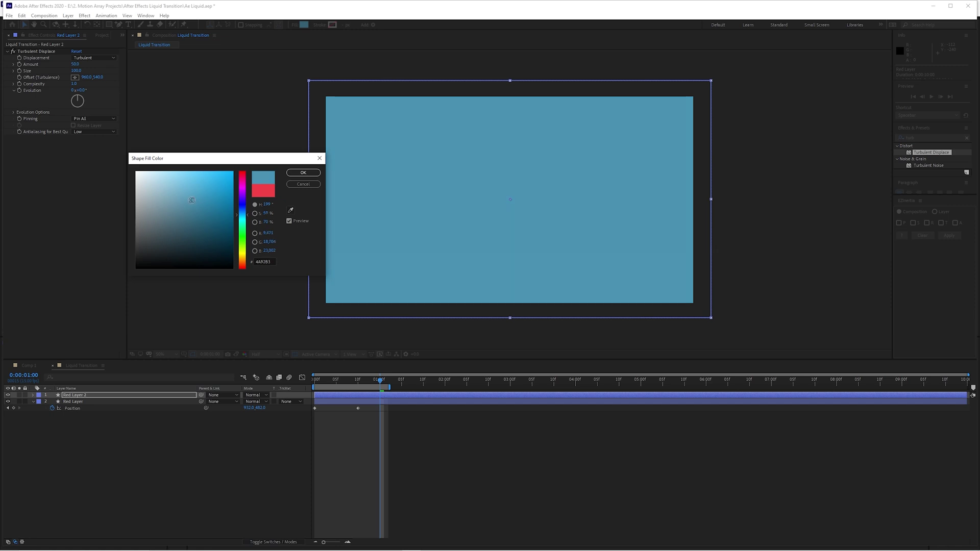
pyautogui.click(304, 173)
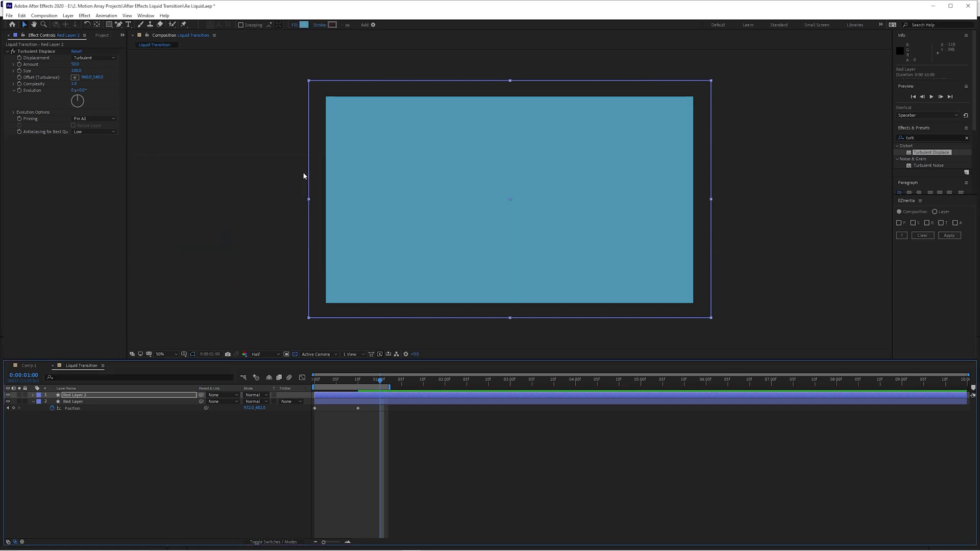
# - Rename the teal copy 'Blue Layer' and preview the two-colour wipe
pyautogui.press('space')
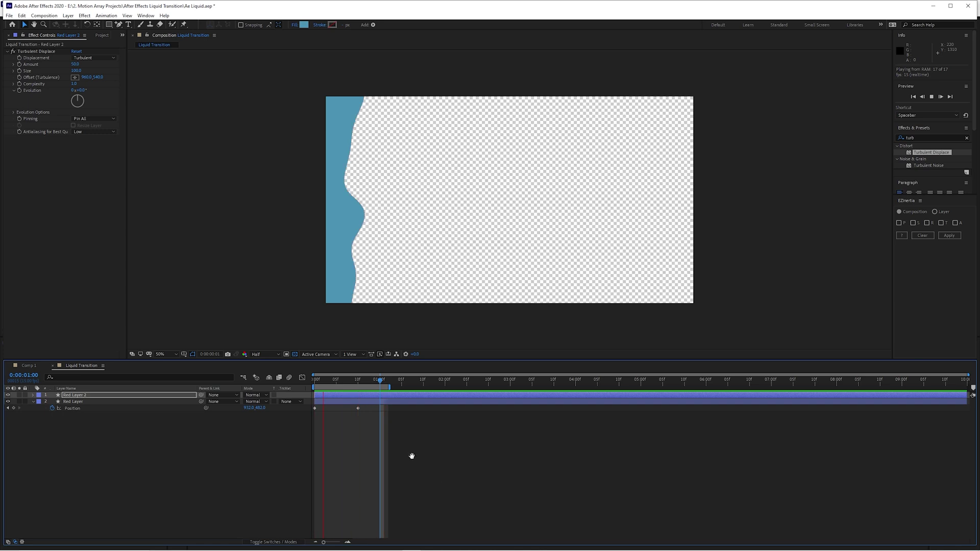
pyautogui.press('space')
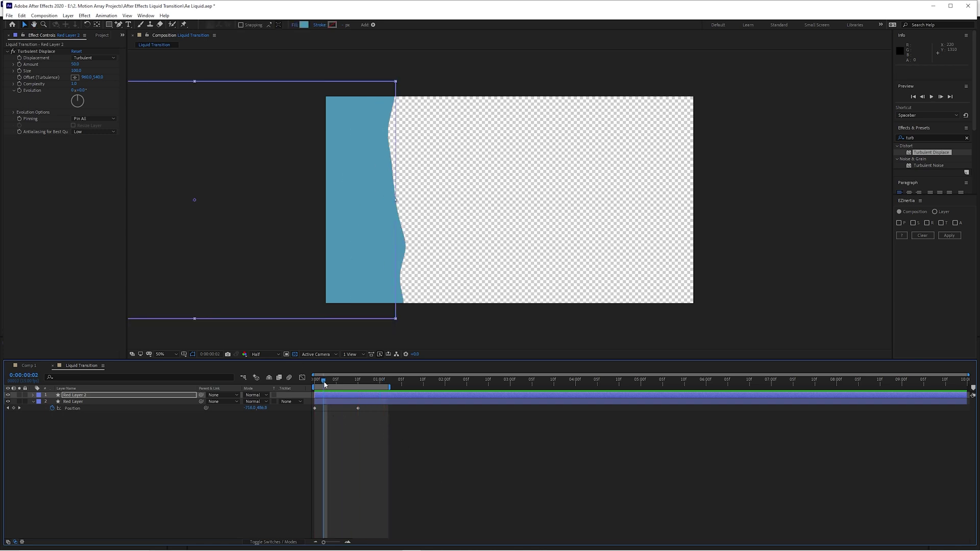
pyautogui.moveTo(325, 384)
pyautogui.mouseDown()
pyautogui.moveTo(319, 394)
pyautogui.moveTo(327, 399)
pyautogui.mouseUp()
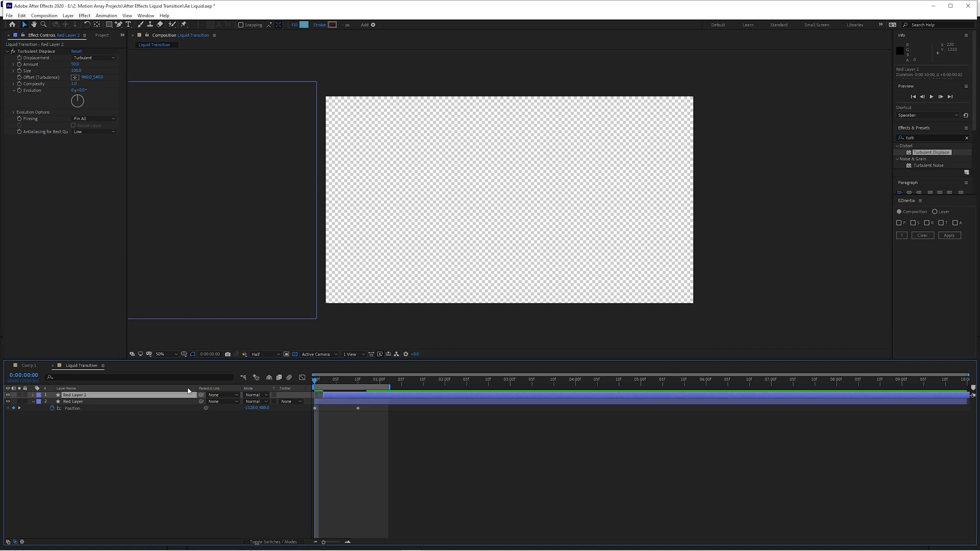
pyautogui.press('BackSpace')
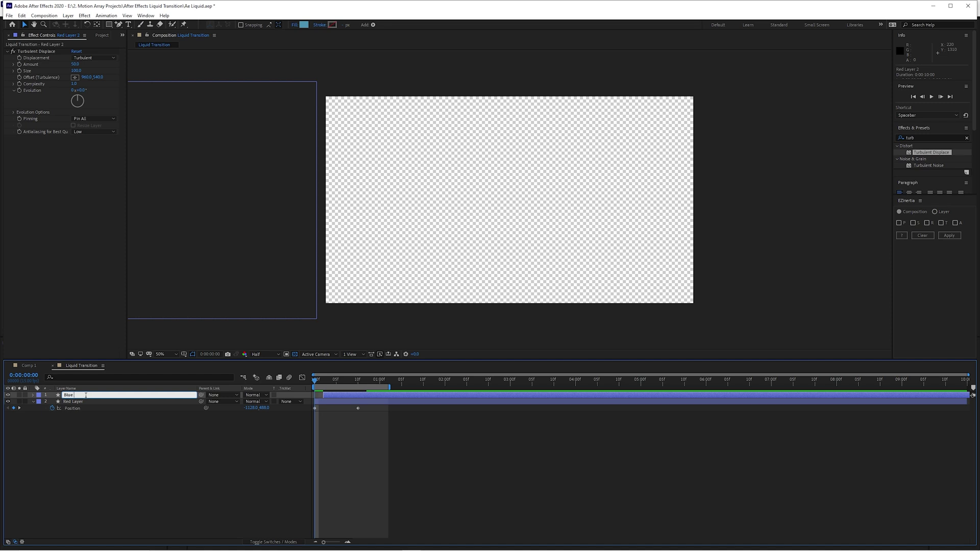
pyautogui.press('Return')
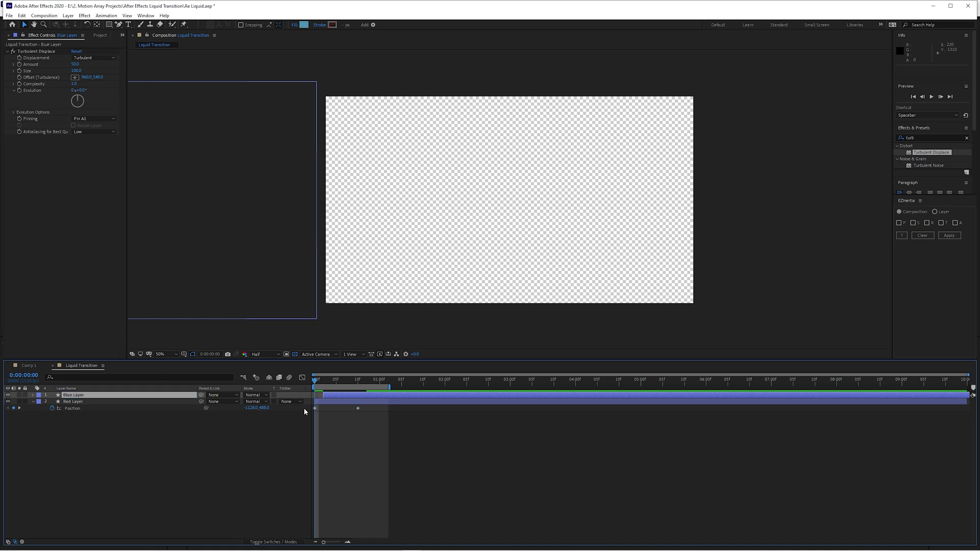
pyautogui.press('space')
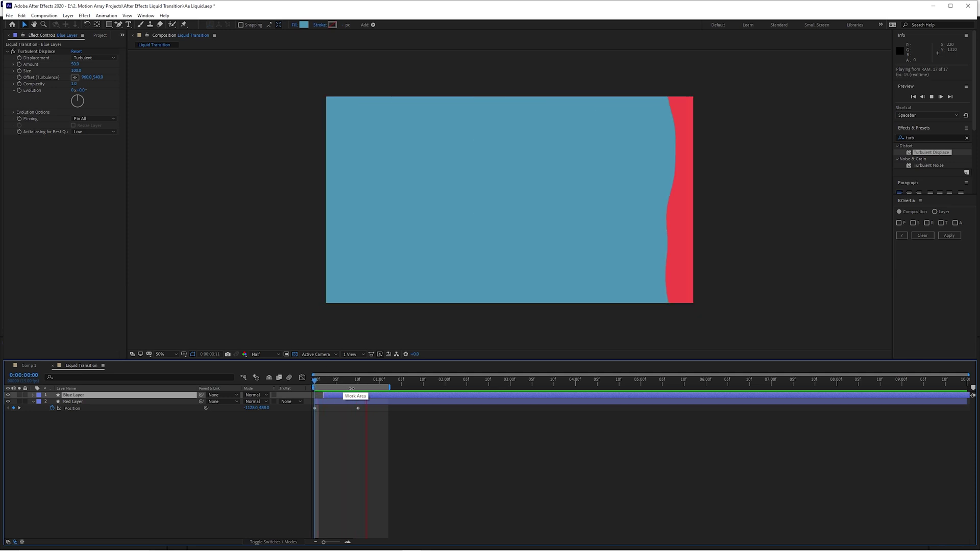
# - Duplicate Blue Layer, delay it two frames, and give it a purple fill
pyautogui.press('space')
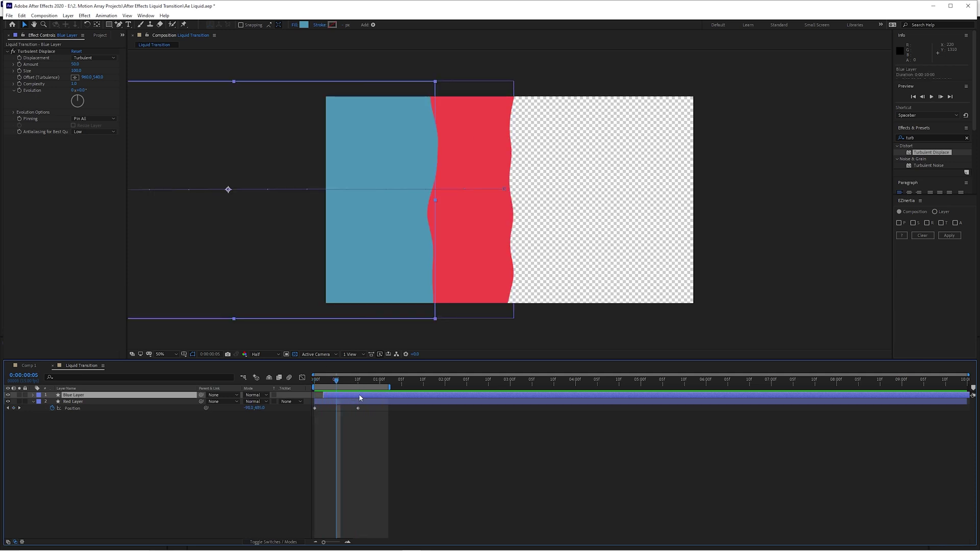
pyautogui.hotkey('ctrl', 'd')
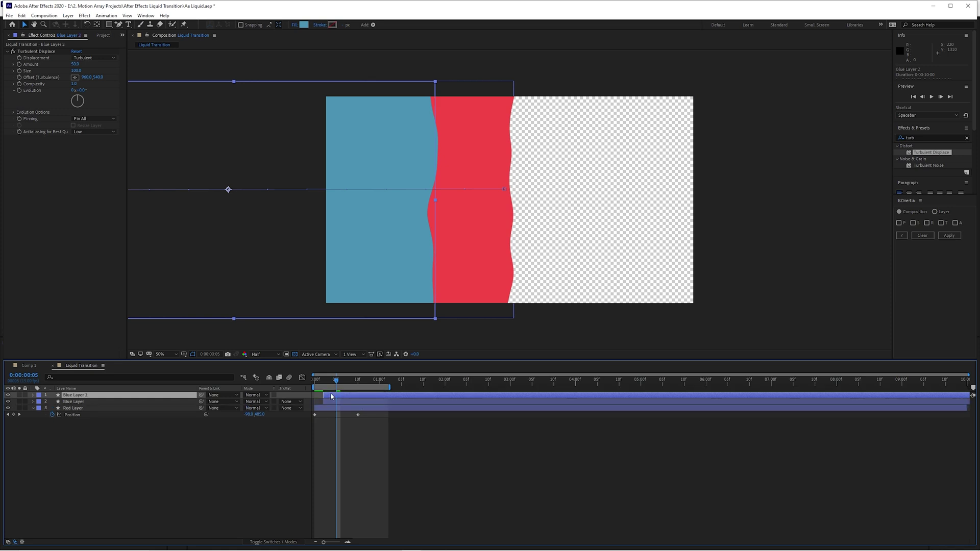
pyautogui.moveTo(331, 396); pyautogui.dragTo(337, 396)
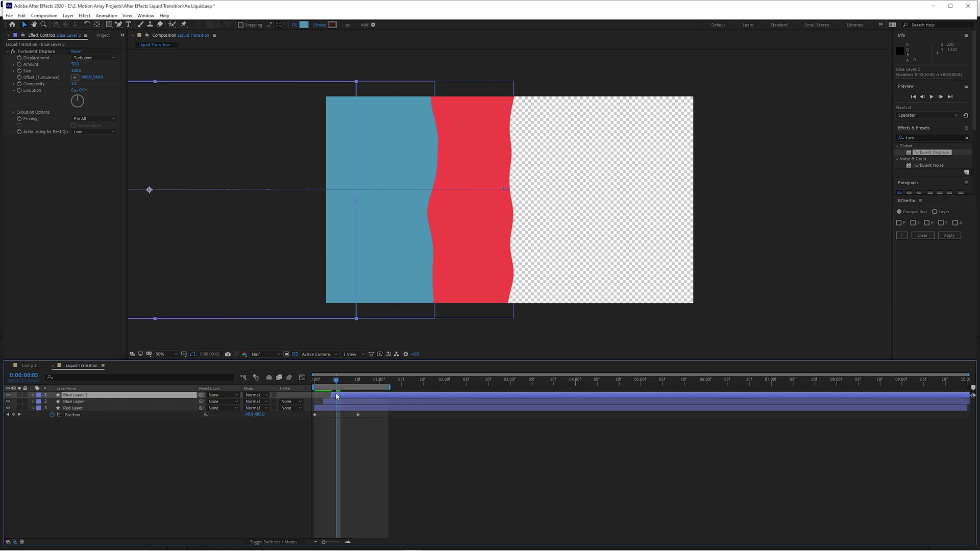
pyautogui.click(304, 24)
pyautogui.click(245, 186)
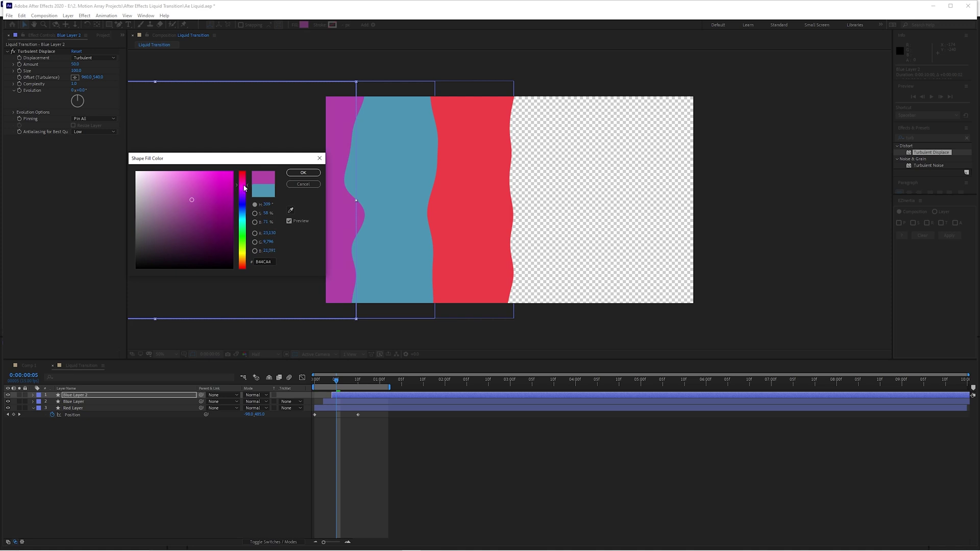
pyautogui.moveTo(206, 187)
pyautogui.mouseDown()
pyautogui.moveTo(190, 190)
pyautogui.moveTo(187, 180)
pyautogui.mouseUp()
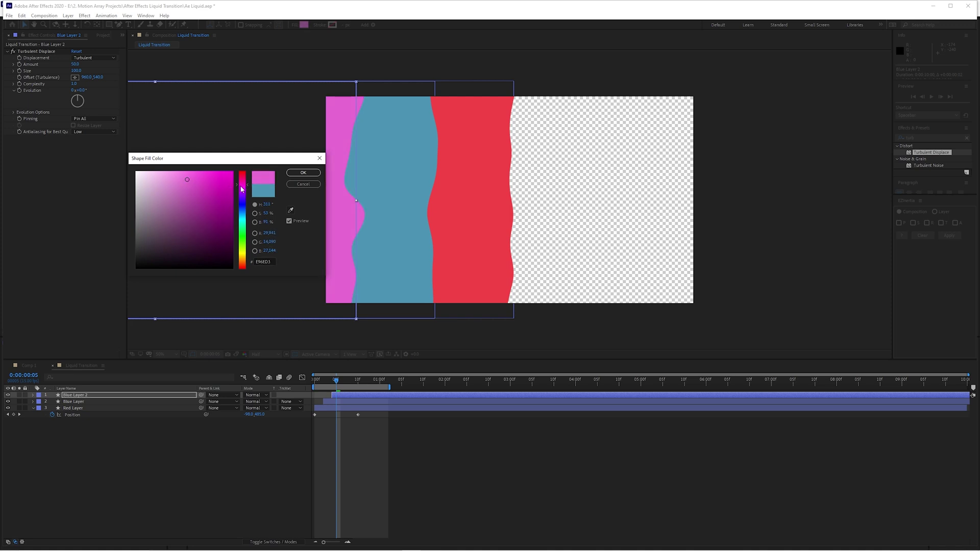
pyautogui.click(304, 173)
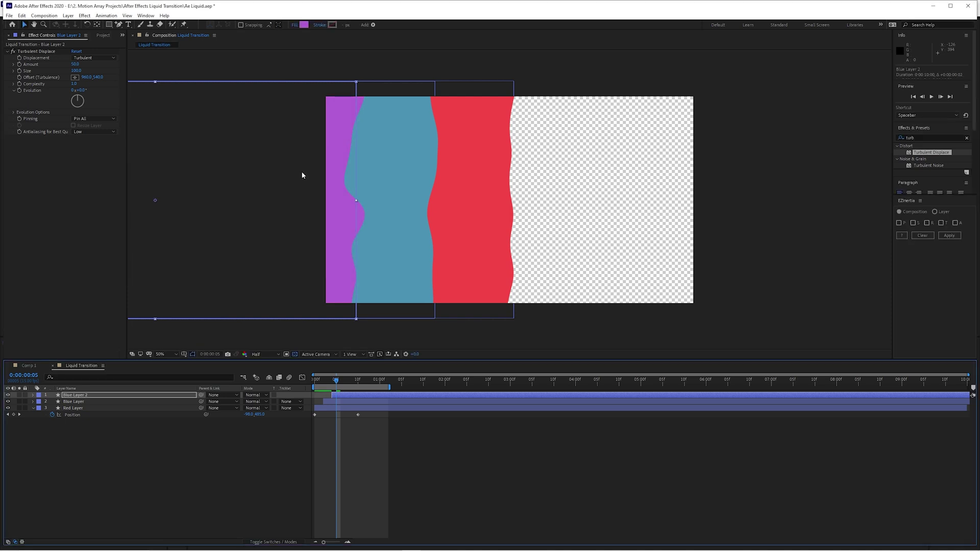
# - Select the new copy and scrub to frame 6 to check the three waves
pyautogui.click(74, 396)
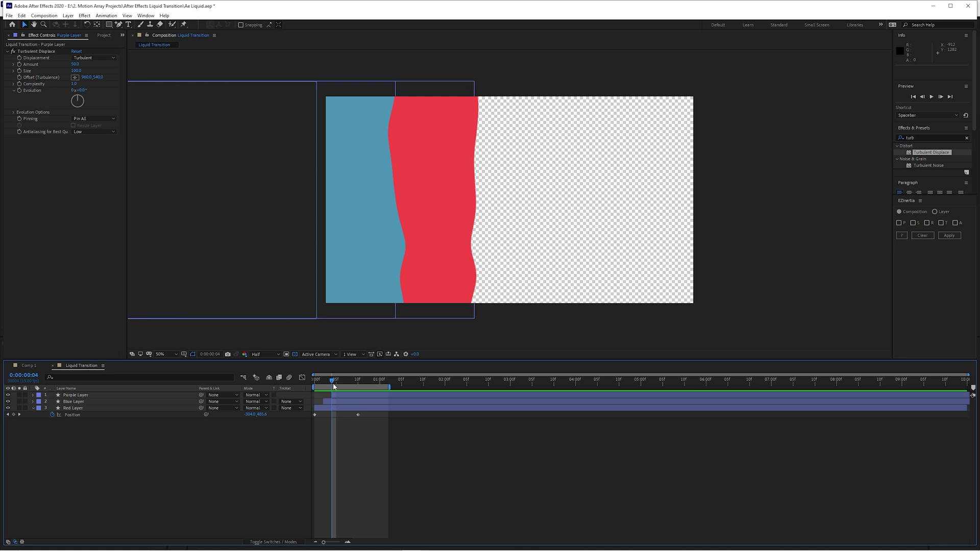
pyautogui.moveTo(335, 387); pyautogui.dragTo(346, 383)
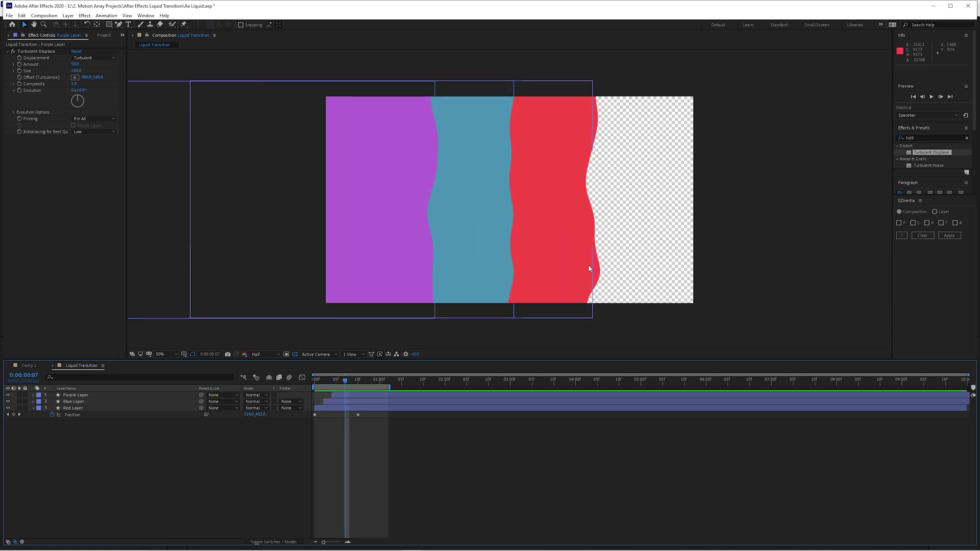
pyautogui.moveTo(342, 383); pyautogui.dragTo(343, 381)
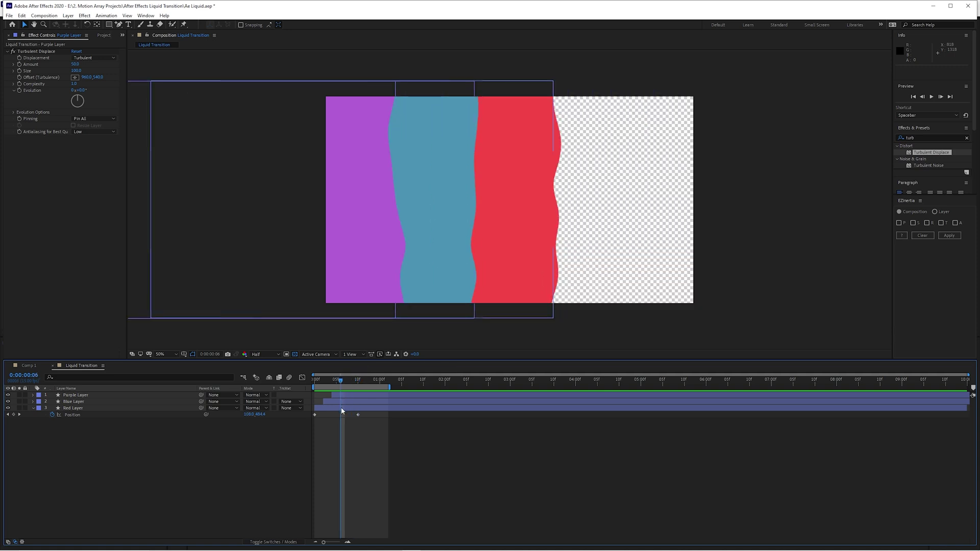
# - Experiment with Red Layer's Turbulent Displace Size and Amount while scrubbing nearby frames
pyautogui.click(345, 409)
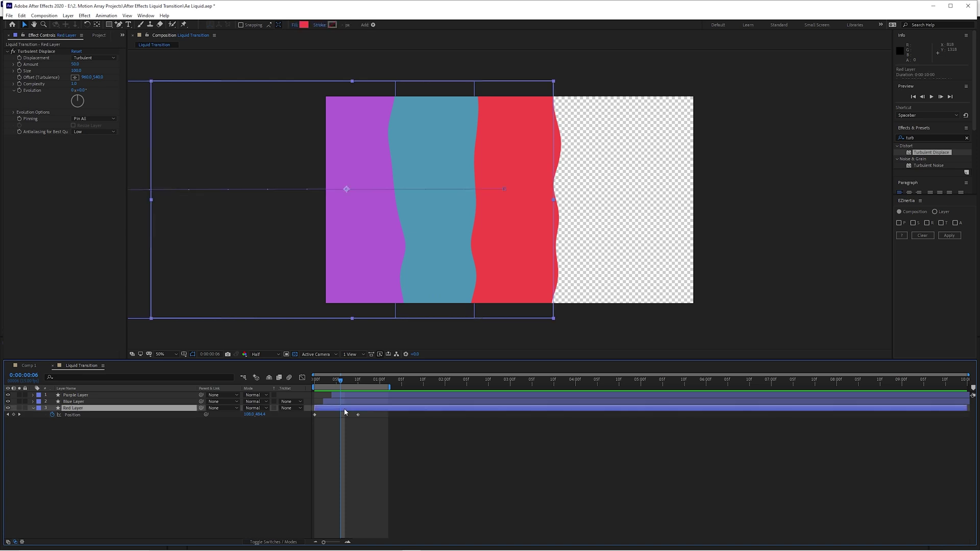
pyautogui.click(43, 51)
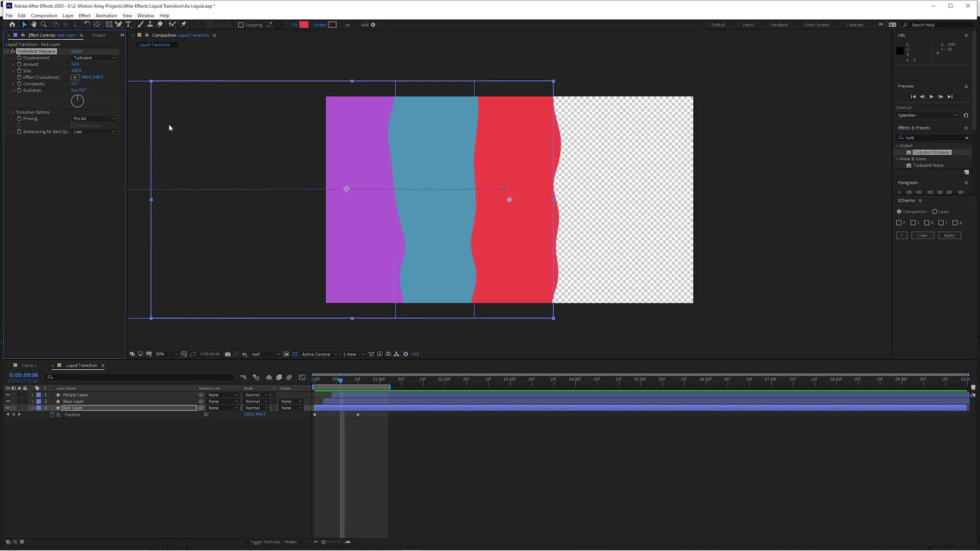
pyautogui.click(529, 421)
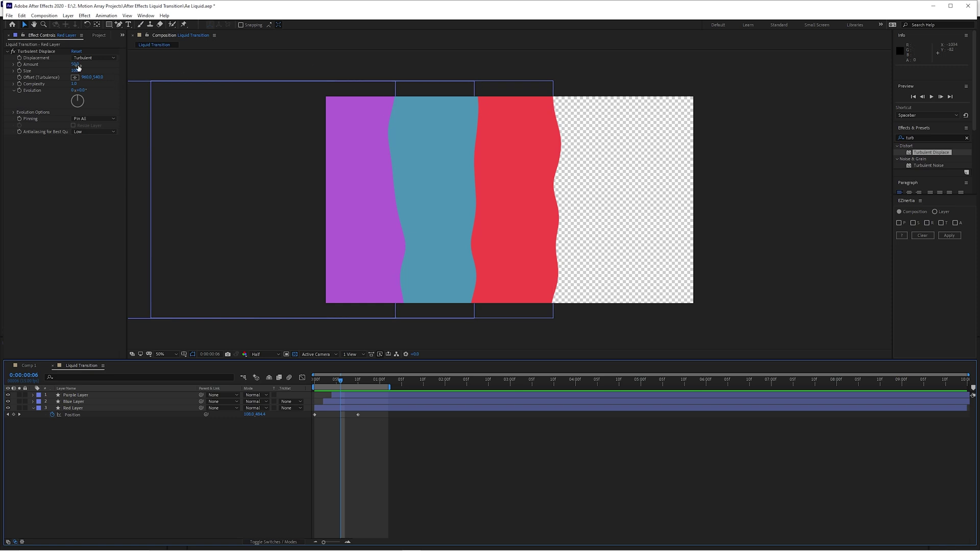
pyautogui.moveTo(74, 71); pyautogui.dragTo(718, 19)
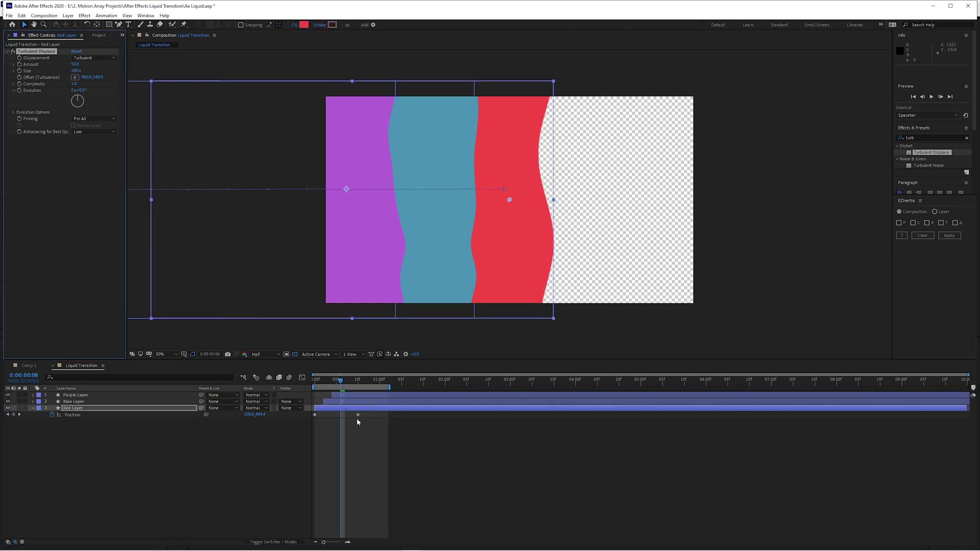
pyautogui.moveTo(344, 384)
pyautogui.mouseDown()
pyautogui.moveTo(356, 382)
pyautogui.moveTo(340, 390)
pyautogui.mouseUp()
pyautogui.hotkey('ctrl', 'z')
pyautogui.hotkey('ctrl', 'z')
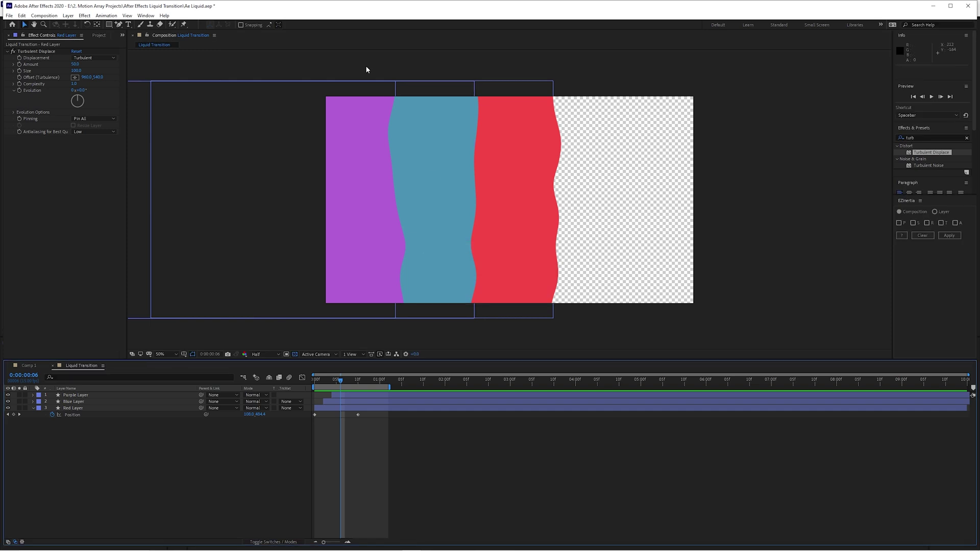
pyautogui.moveTo(76, 68); pyautogui.dragTo(192, 58)
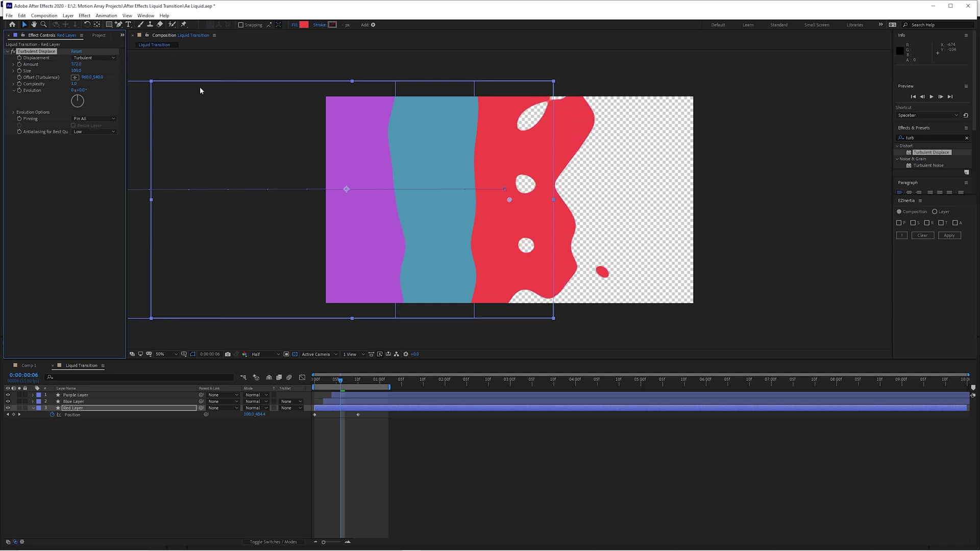
pyautogui.moveTo(341, 378)
pyautogui.mouseDown()
pyautogui.moveTo(313, 379)
pyautogui.moveTo(383, 381)
pyautogui.moveTo(323, 383)
pyautogui.moveTo(340, 384)
pyautogui.mouseUp()
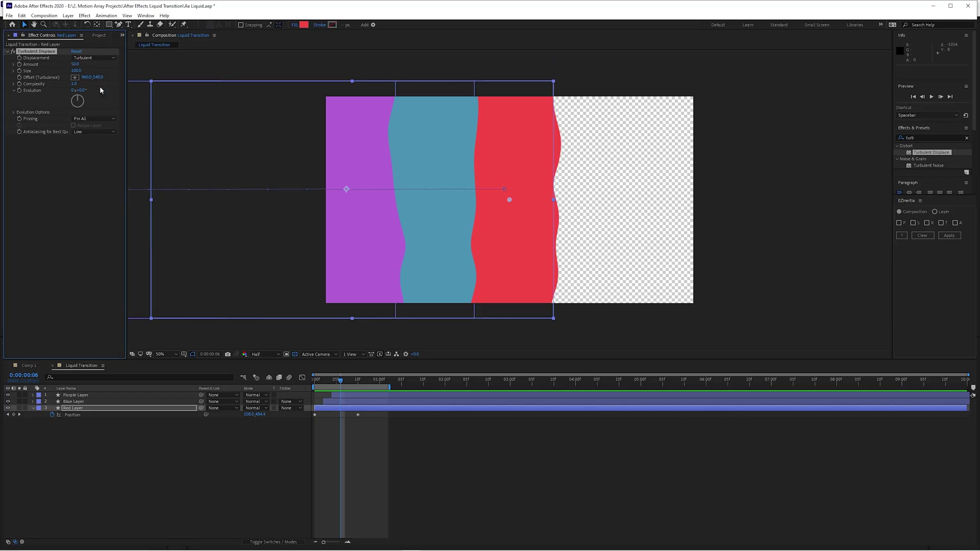
# - Set Red Layer's turbulence Size to 285 and Displacement to Twist, then scrub
pyautogui.moveTo(74, 71); pyautogui.dragTo(148, 73)
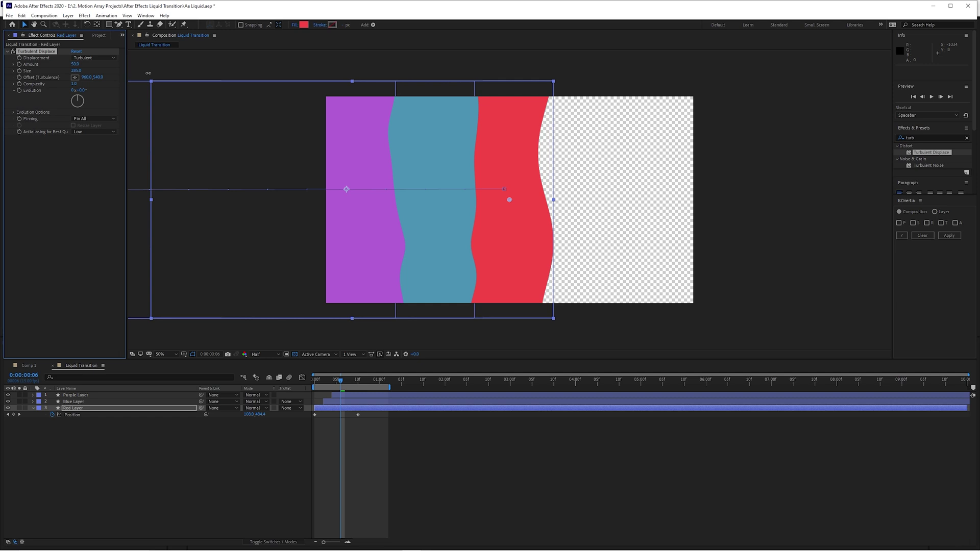
pyautogui.click(97, 59)
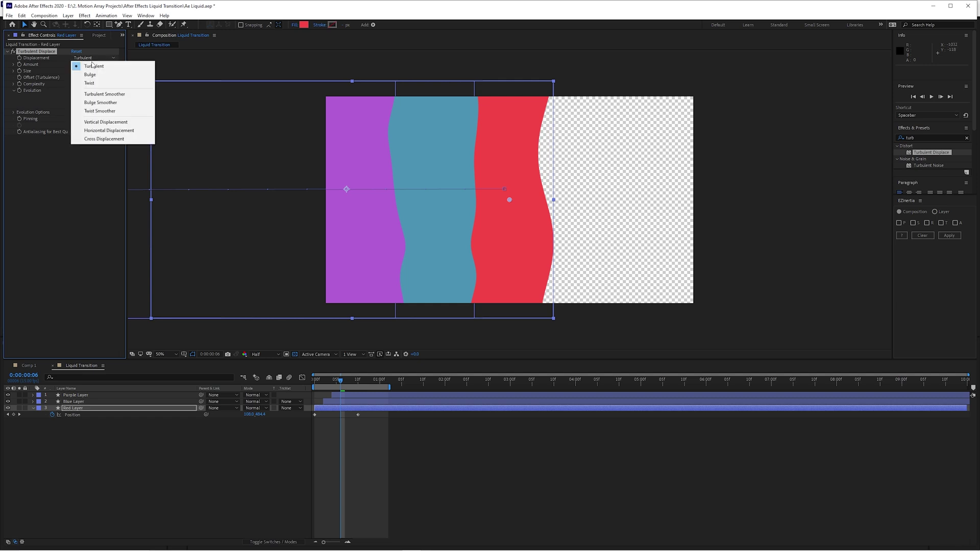
pyautogui.click(97, 75)
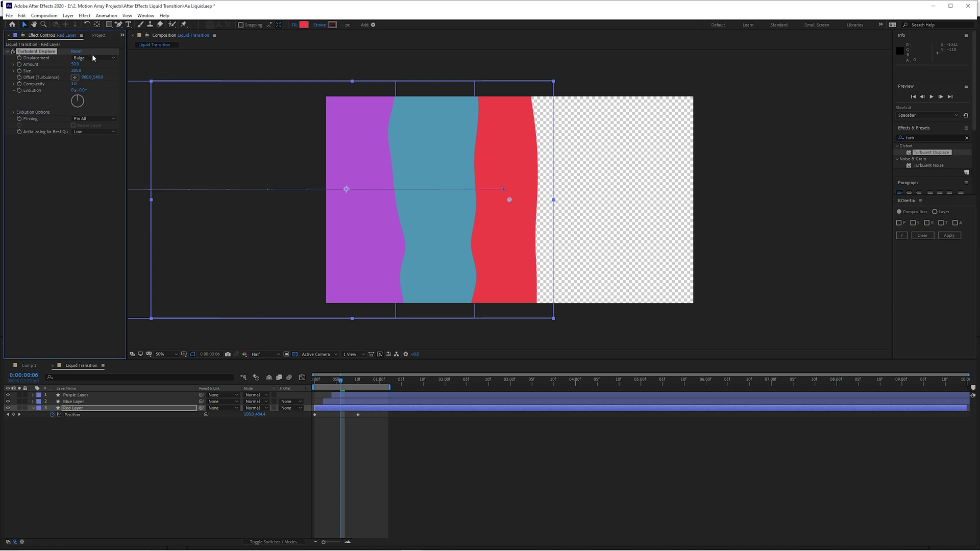
pyautogui.click(93, 57)
pyautogui.click(96, 82)
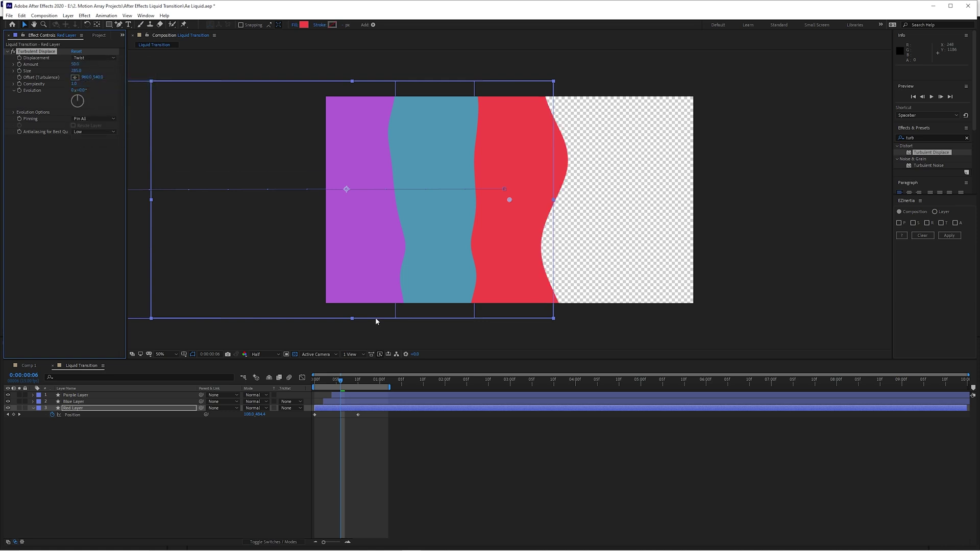
pyautogui.click(348, 387)
pyautogui.moveTo(341, 383)
pyautogui.mouseDown()
pyautogui.moveTo(350, 384)
pyautogui.moveTo(315, 391)
pyautogui.moveTo(346, 388)
pyautogui.mouseUp()
# - Give Blue Layer's Turbulent Displace Size 238 and Twist Smoother displacement, then preview
pyautogui.click(355, 402)
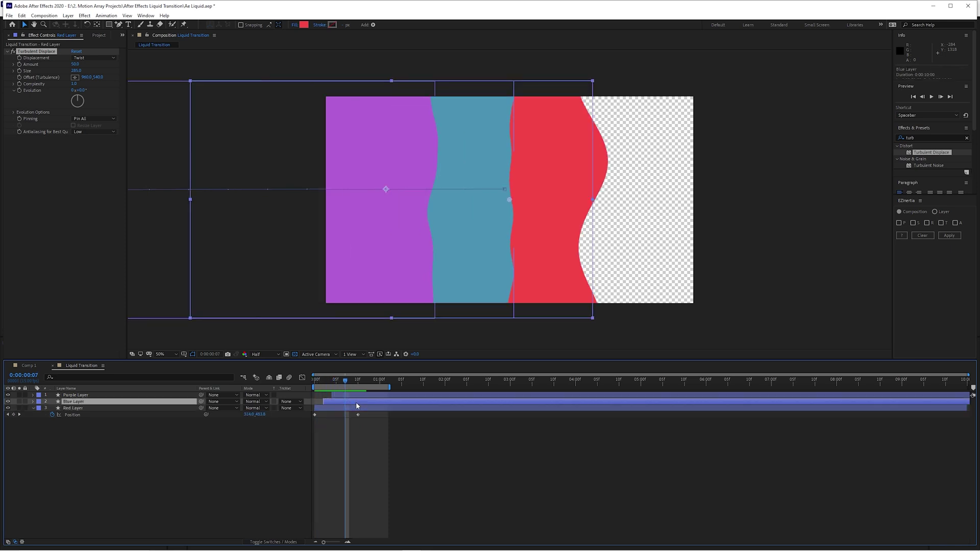
pyautogui.click(91, 58)
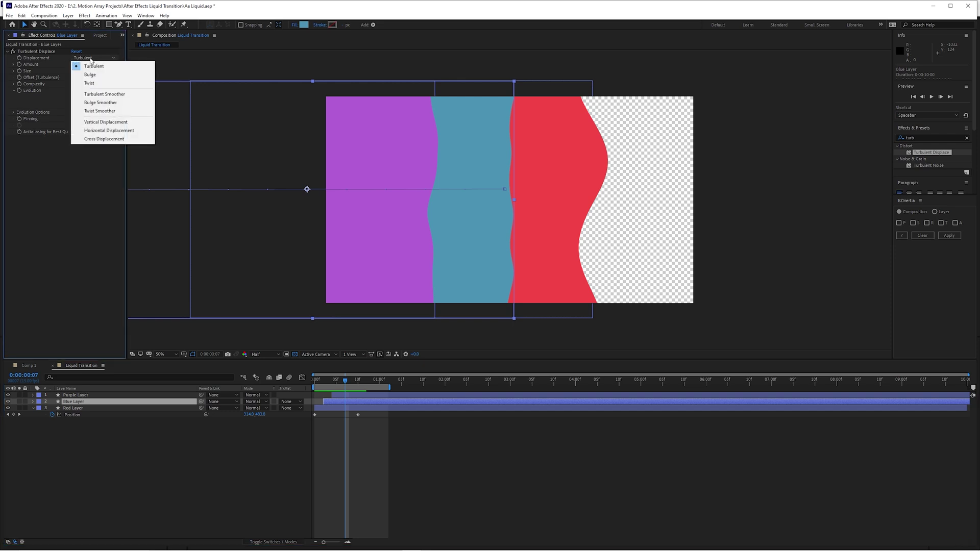
pyautogui.click(103, 96)
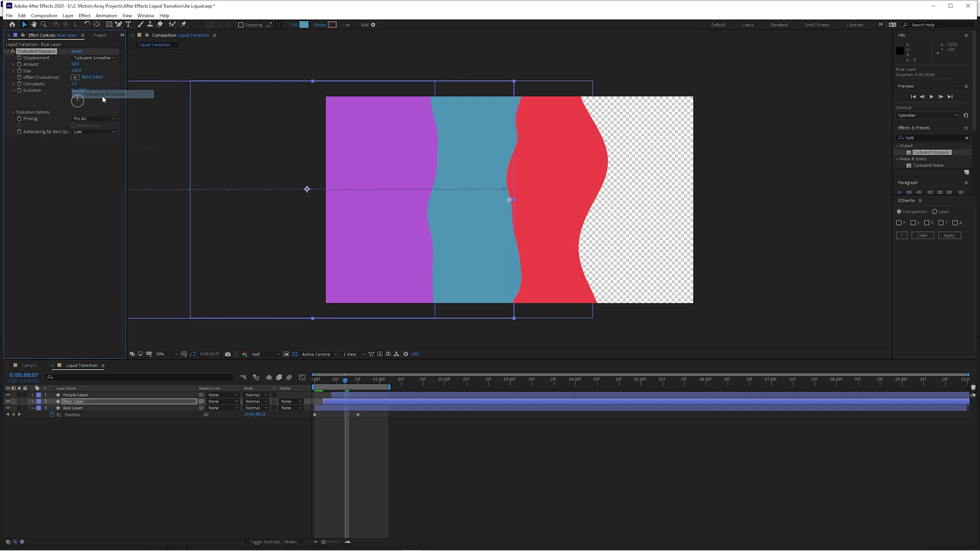
pyautogui.moveTo(76, 71); pyautogui.dragTo(125, 67)
pyautogui.click(102, 60)
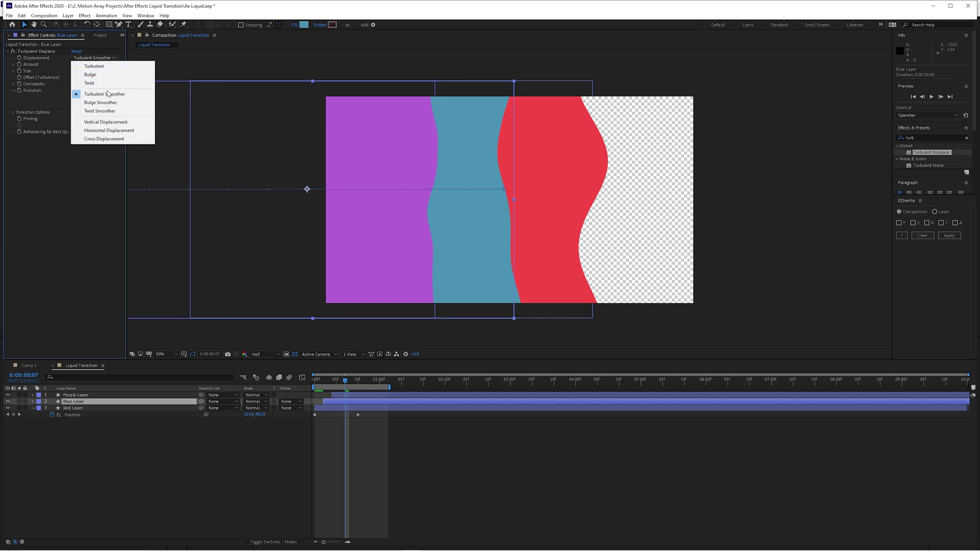
pyautogui.click(107, 112)
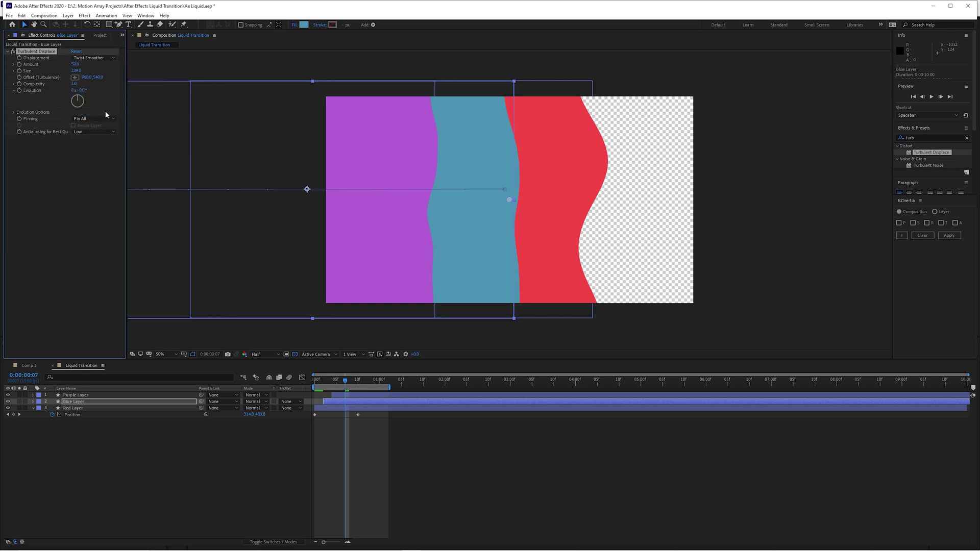
pyautogui.press('space')
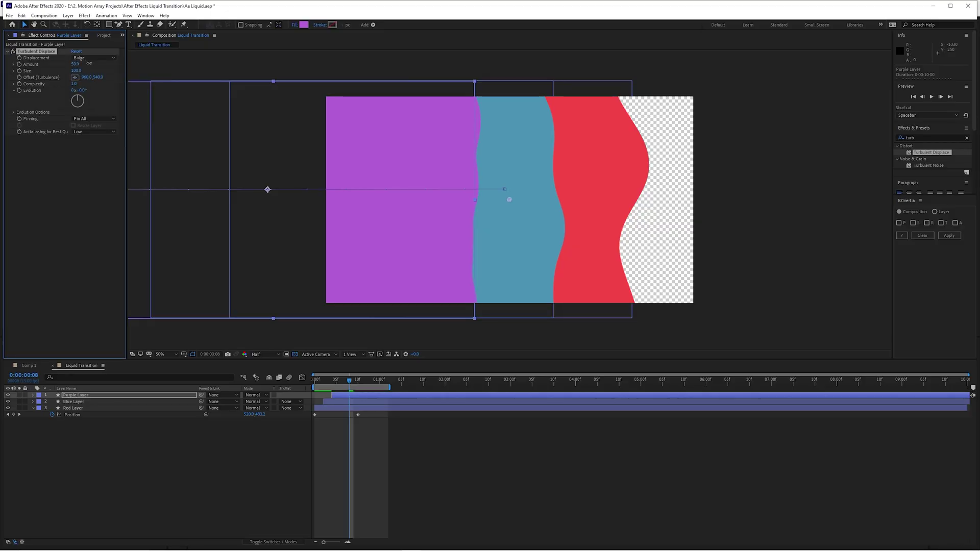
# - Raise Purple Layer's Bulge Amount to 109, shift its Offset vertically, and preview
pyautogui.moveTo(90, 63); pyautogui.dragTo(176, 79)
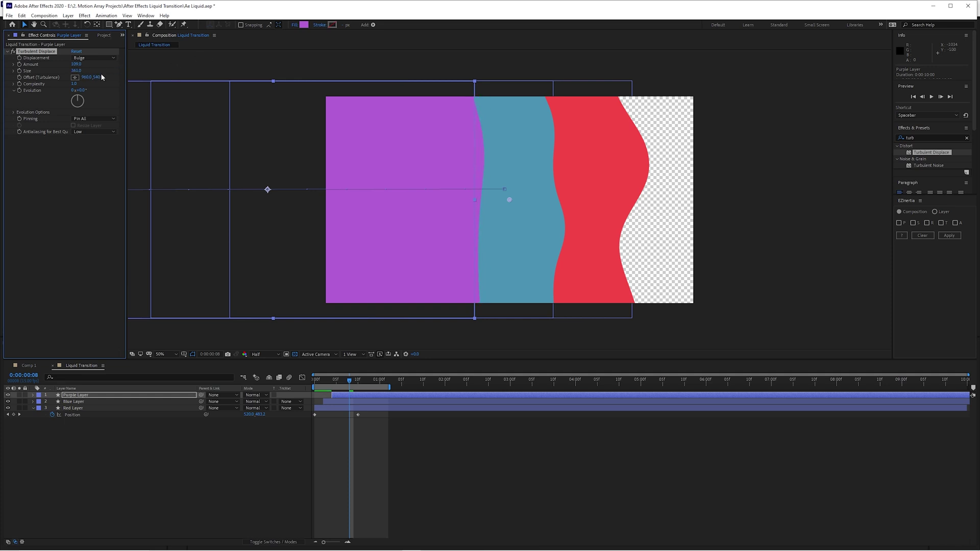
pyautogui.moveTo(100, 77)
pyautogui.mouseDown()
pyautogui.moveTo(451, 141)
pyautogui.moveTo(249, 145)
pyautogui.moveTo(51, 169)
pyautogui.mouseUp()
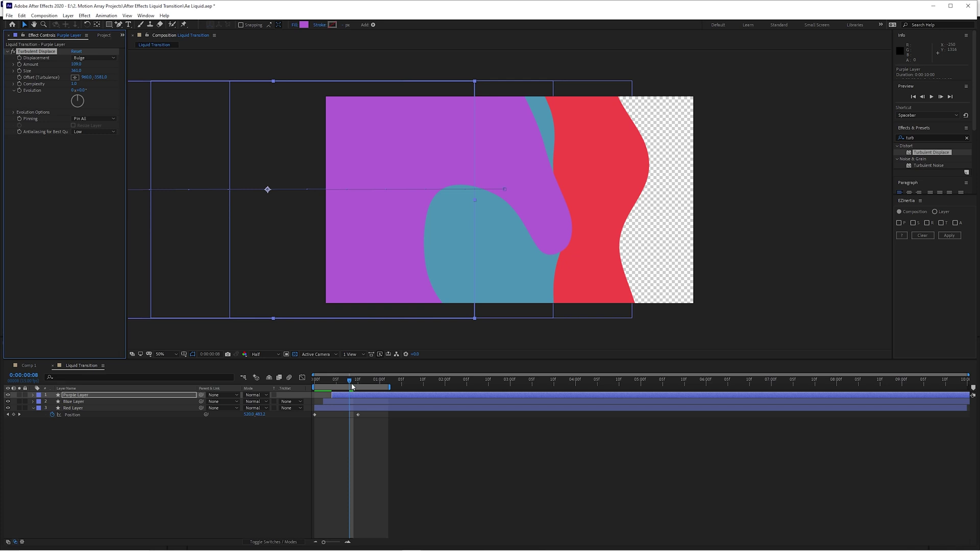
pyautogui.press('space')
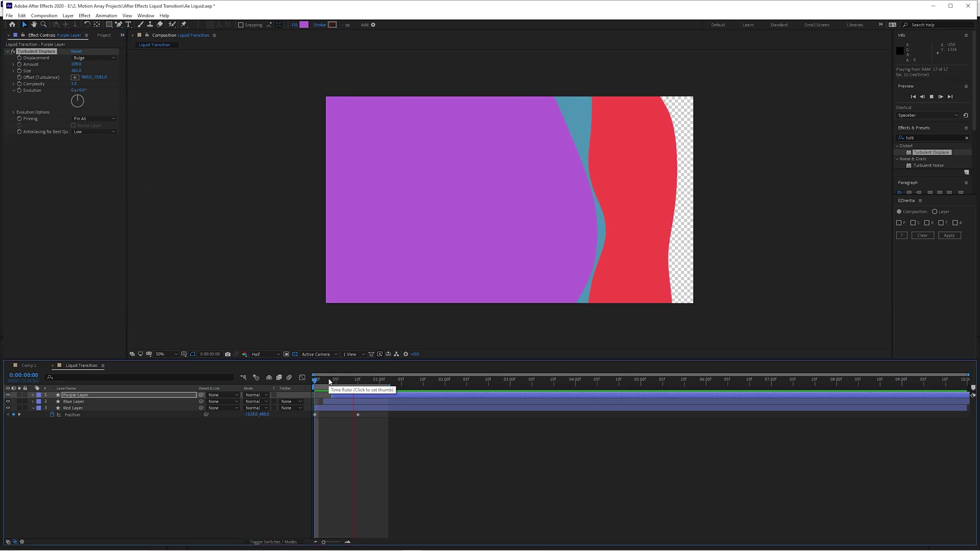
pyautogui.press('space')
# - Lower Purple Layer's displacement Amount to 87.3 and preview the transition again
pyautogui.click(333, 382)
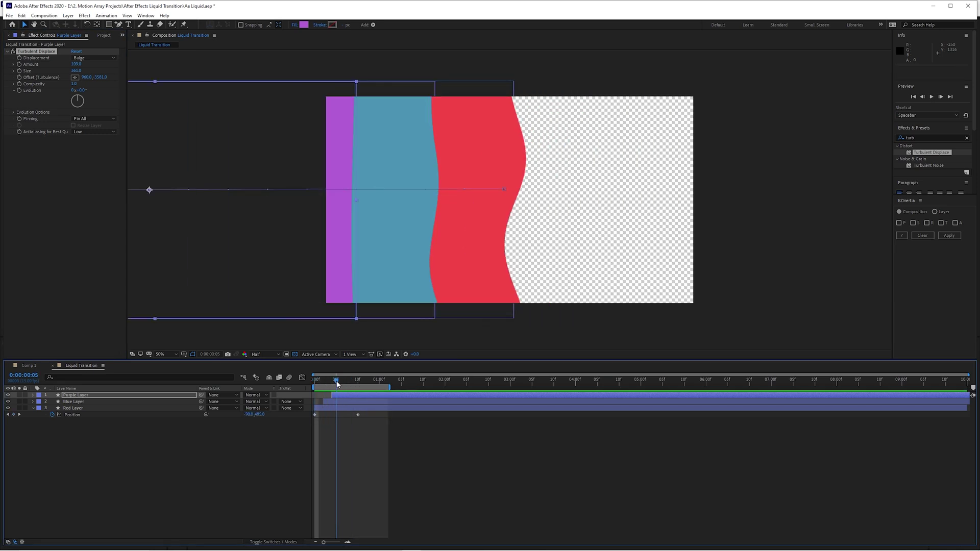
pyautogui.moveTo(337, 384); pyautogui.dragTo(349, 383)
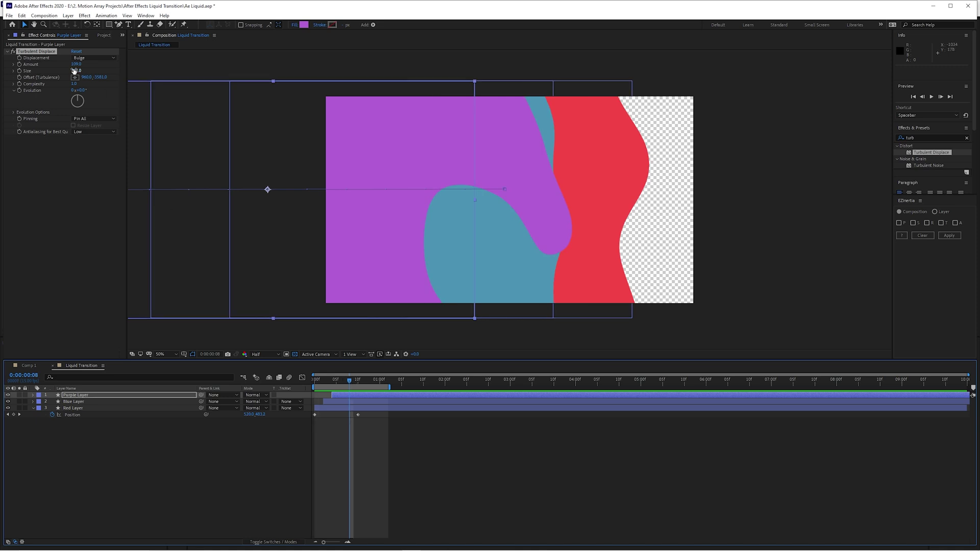
pyautogui.moveTo(77, 65); pyautogui.dragTo(61, 66)
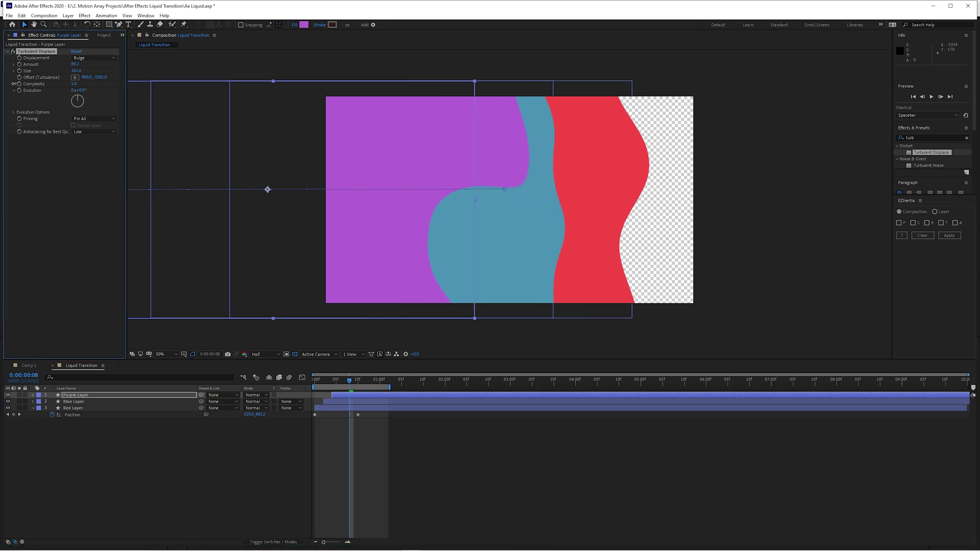
pyautogui.moveTo(352, 385); pyautogui.dragTo(375, 379)
pyautogui.press('space')
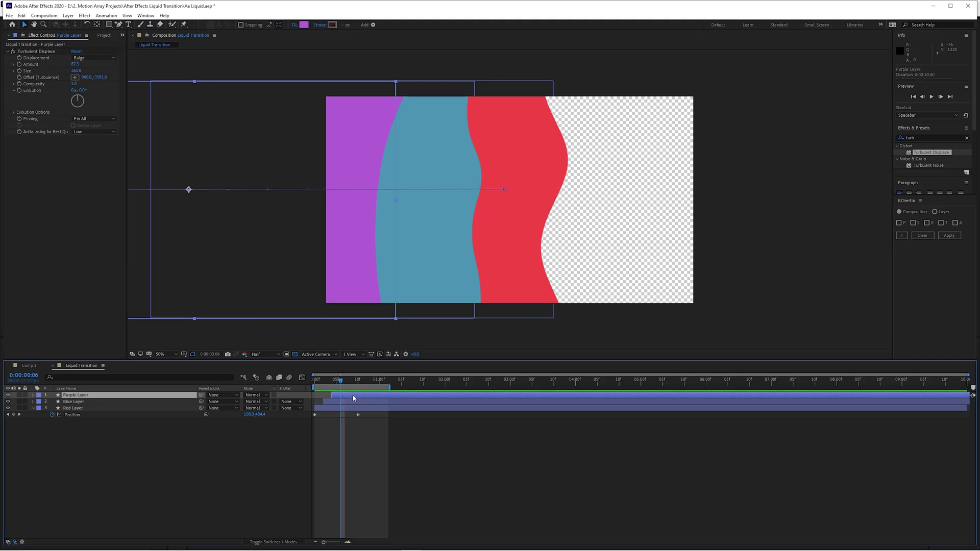
# - Duplicate Purple Layer as 'White Layer' with an FFFFFF fill, starting slightly later
pyautogui.hotkey('ctrl', 'd')
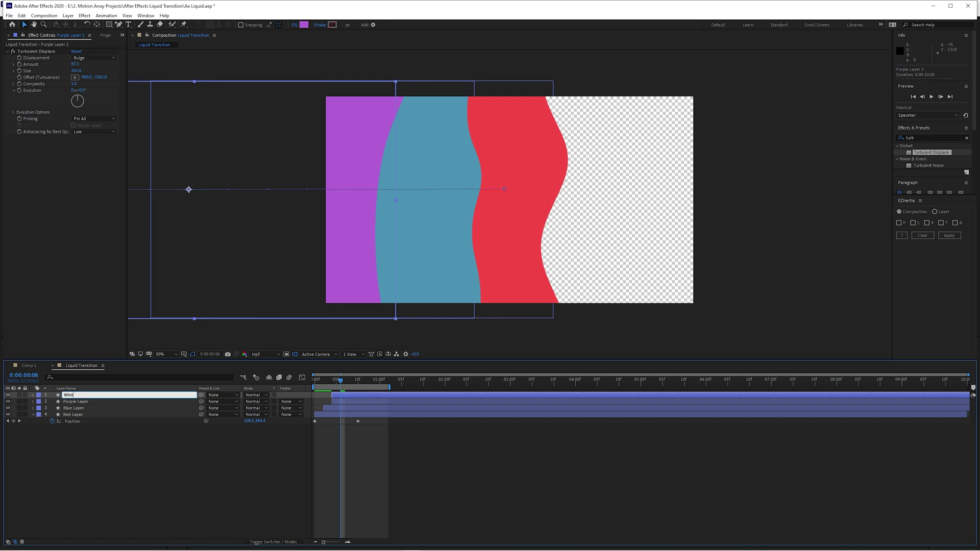
pyautogui.press('Return')
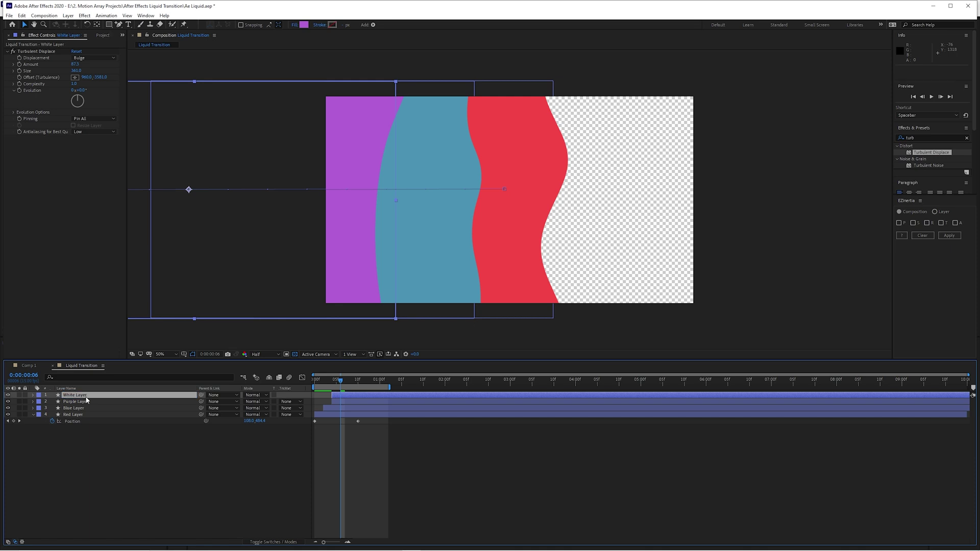
pyautogui.click(304, 24)
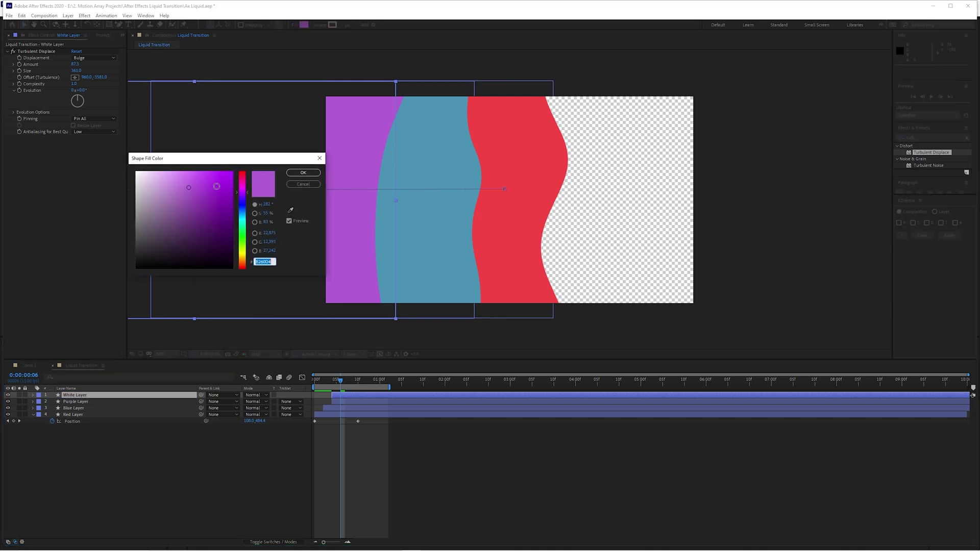
pyautogui.moveTo(216, 186); pyautogui.dragTo(80, 157)
pyautogui.click(303, 173)
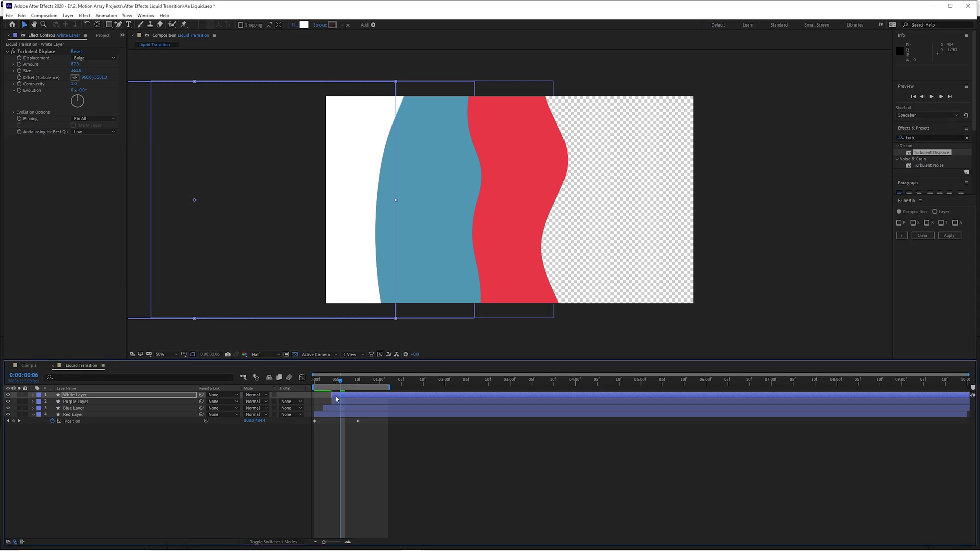
pyautogui.moveTo(339, 396)
pyautogui.mouseDown()
pyautogui.moveTo(366, 380)
pyautogui.moveTo(350, 381)
pyautogui.mouseUp()
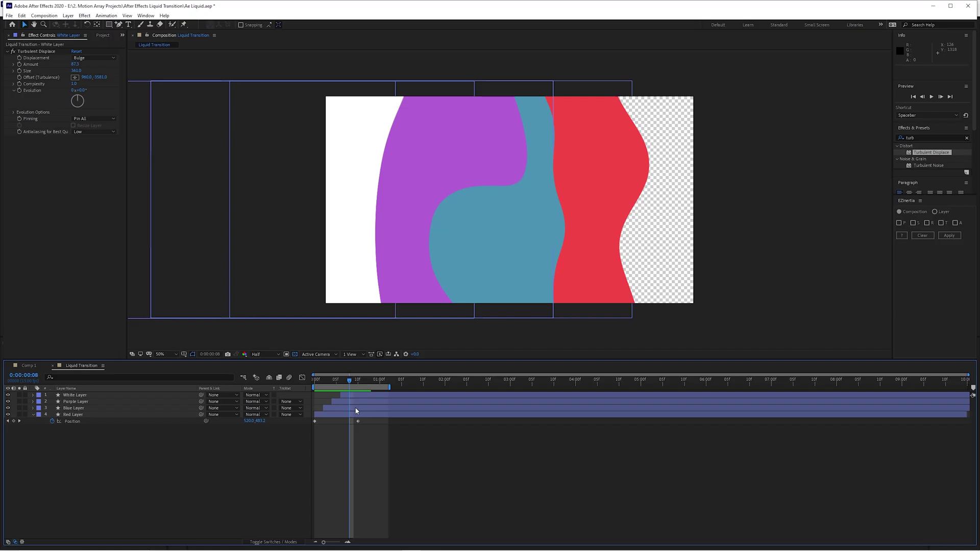
# - Add a Drop Shadow layer style to the Blue Layer
pyautogui.click(356, 408)
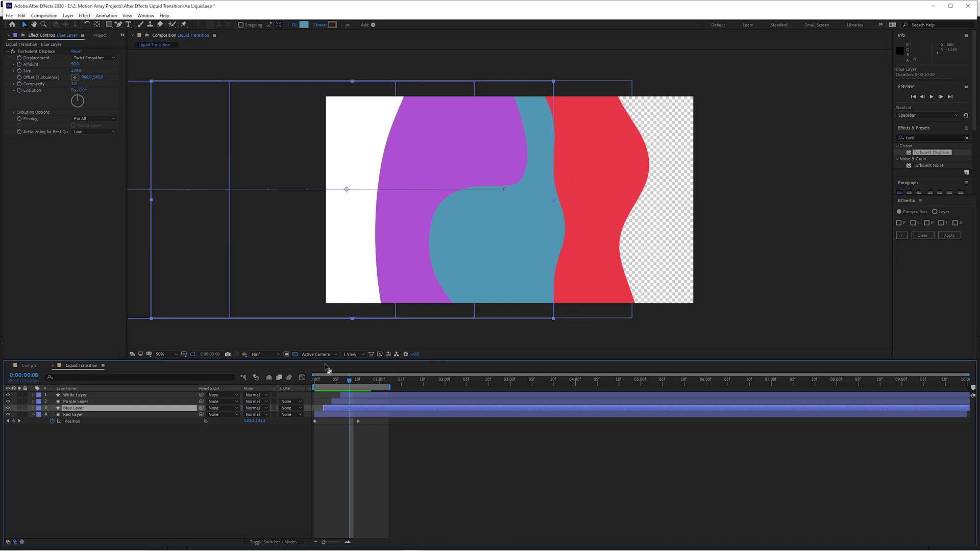
pyautogui.click(68, 15)
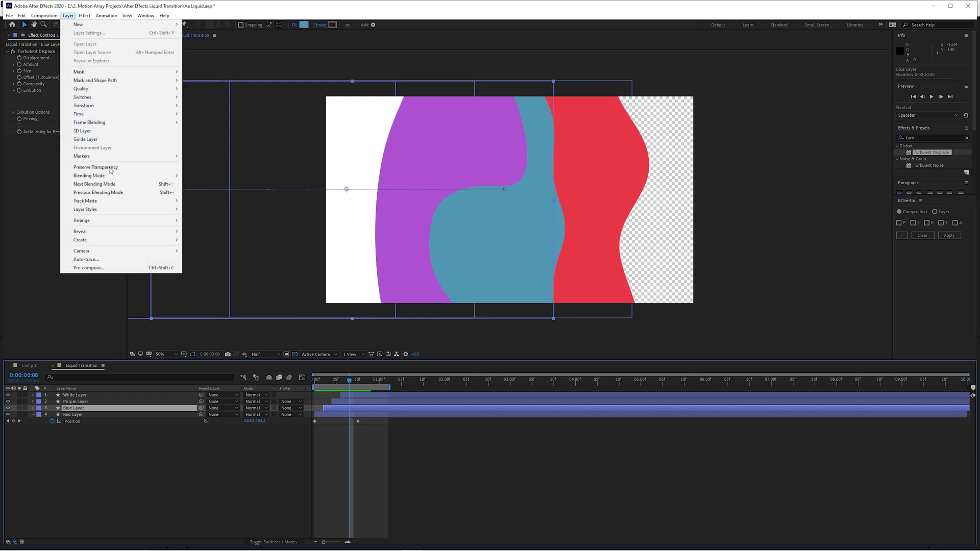
pyautogui.moveTo(116, 214)
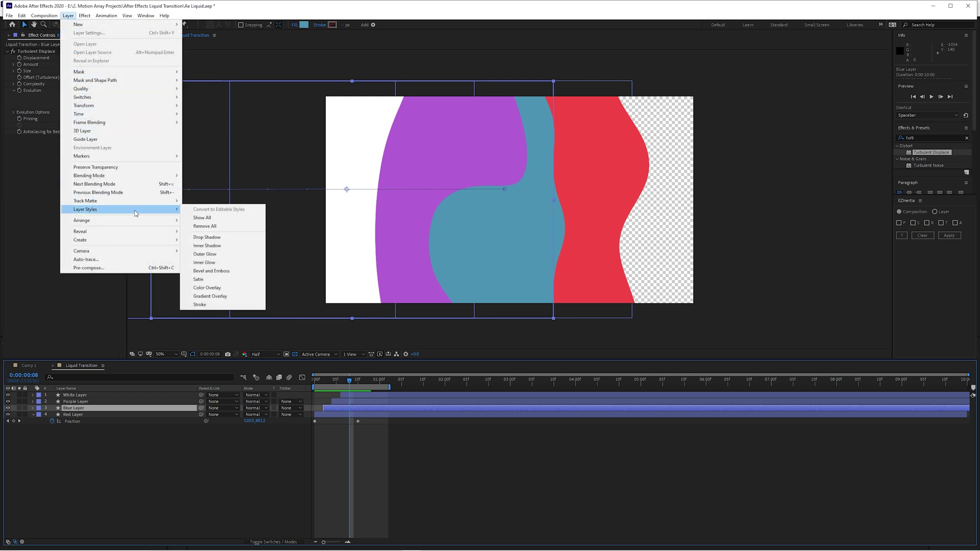
pyautogui.click(230, 239)
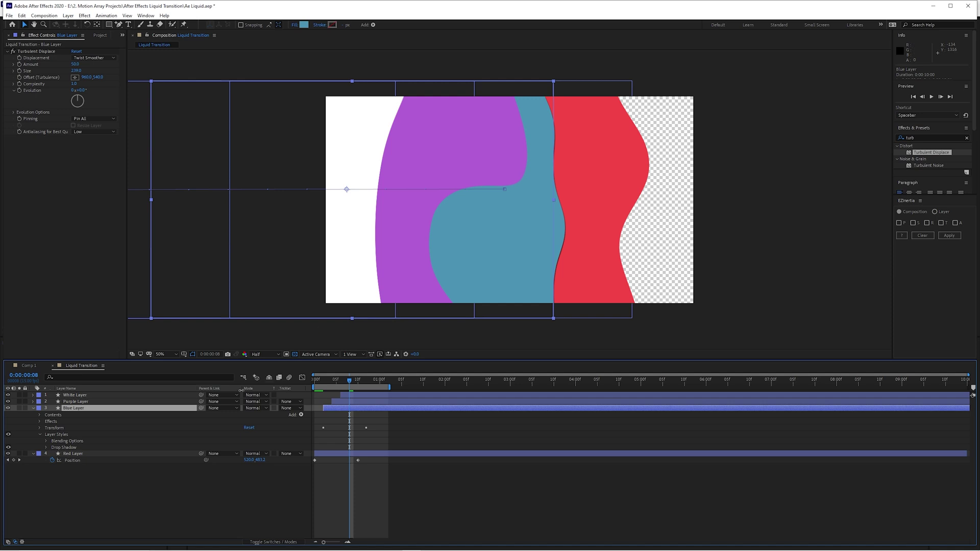
# - Enlarge the Blue Layer's drop shadow size to 135 so it falls softly
pyautogui.click(47, 448)
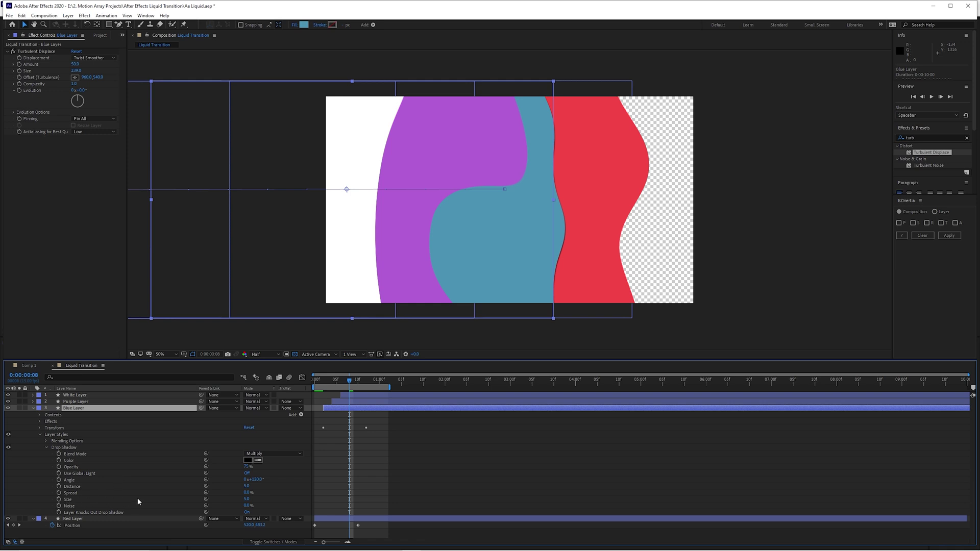
pyautogui.click(162, 501)
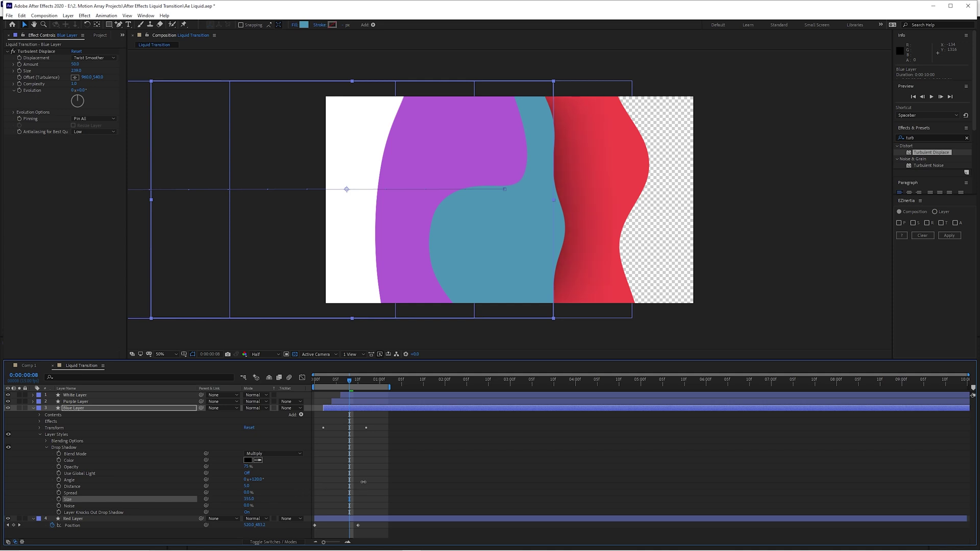
pyautogui.moveTo(292, 489); pyautogui.dragTo(235, 495)
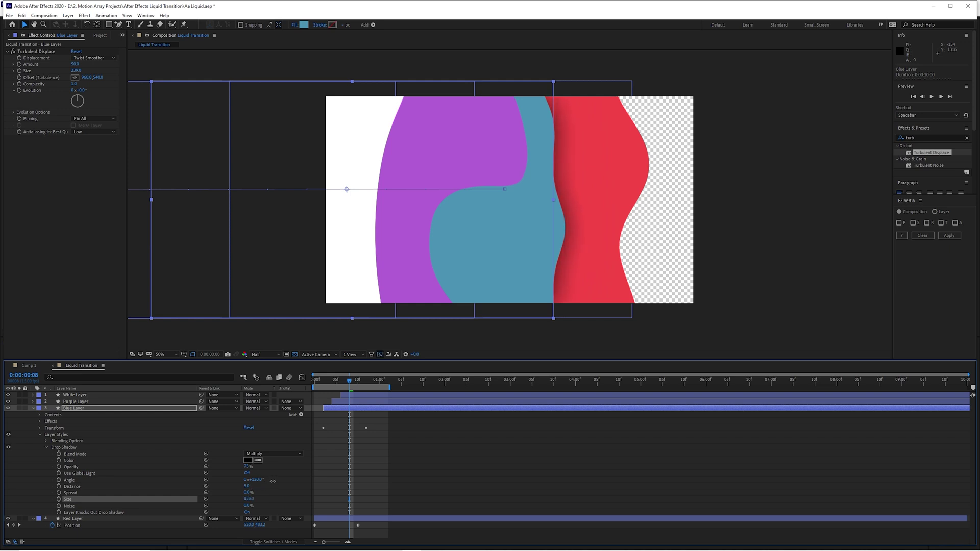
pyautogui.click(75, 448)
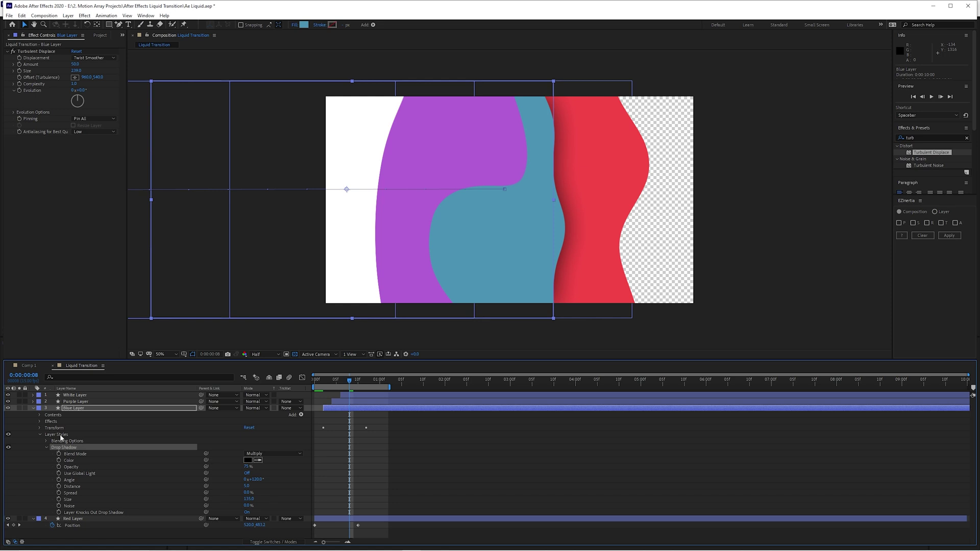
# - Copy the Blue Layer's Drop Shadow style and paste it onto the Purple and Red layers
pyautogui.hotkey('ctrl', 'c')
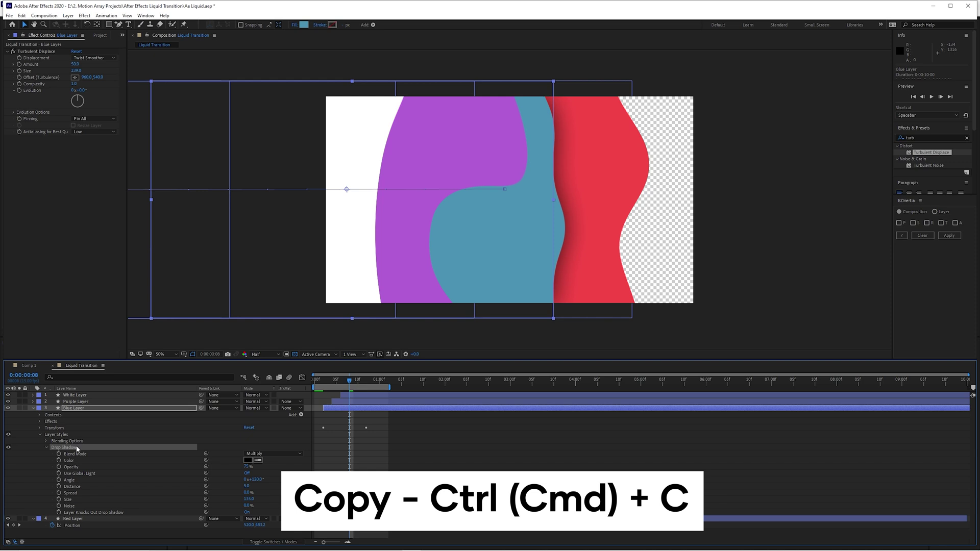
pyautogui.click(77, 403)
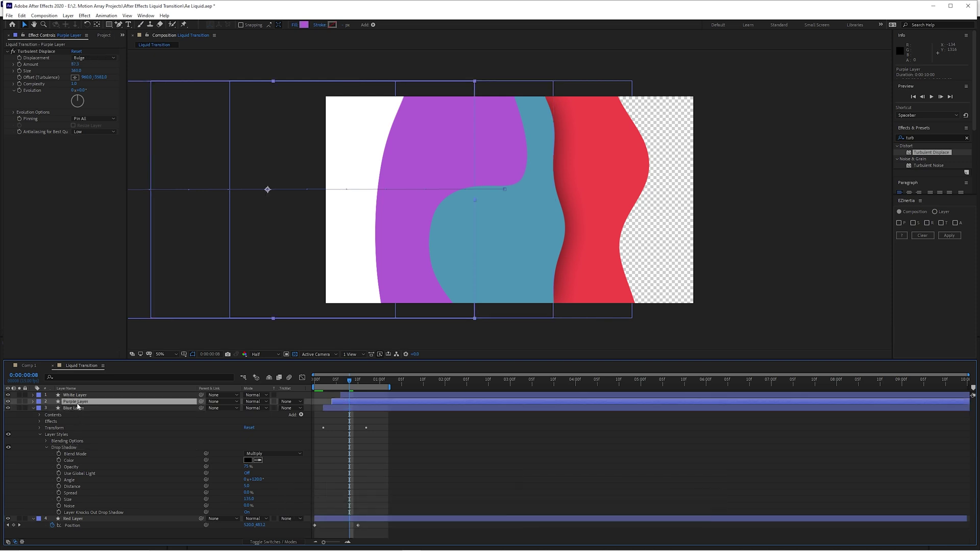
pyautogui.keyDown('ctrl'); pyautogui.click(75, 519); pyautogui.keyUp('ctrl')
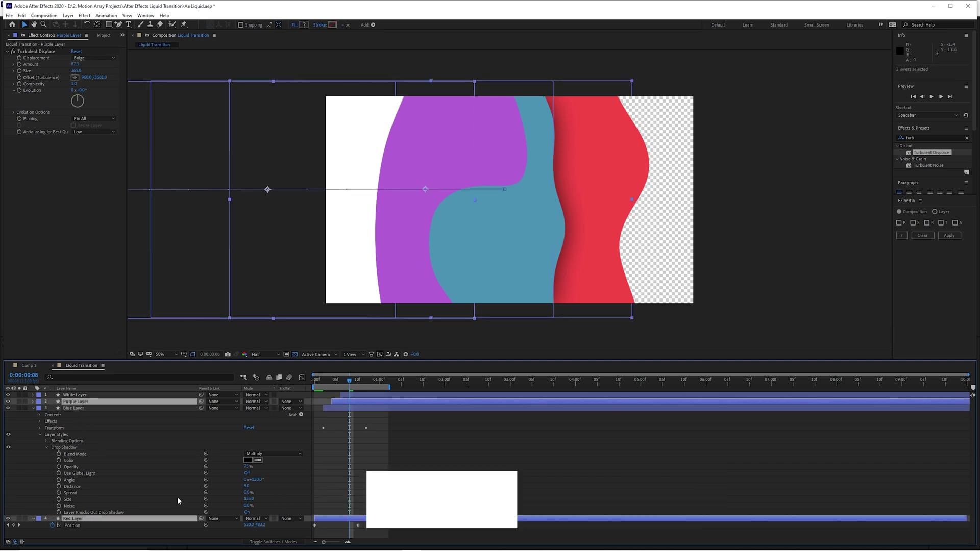
pyautogui.hotkey('ctrl', 'v')
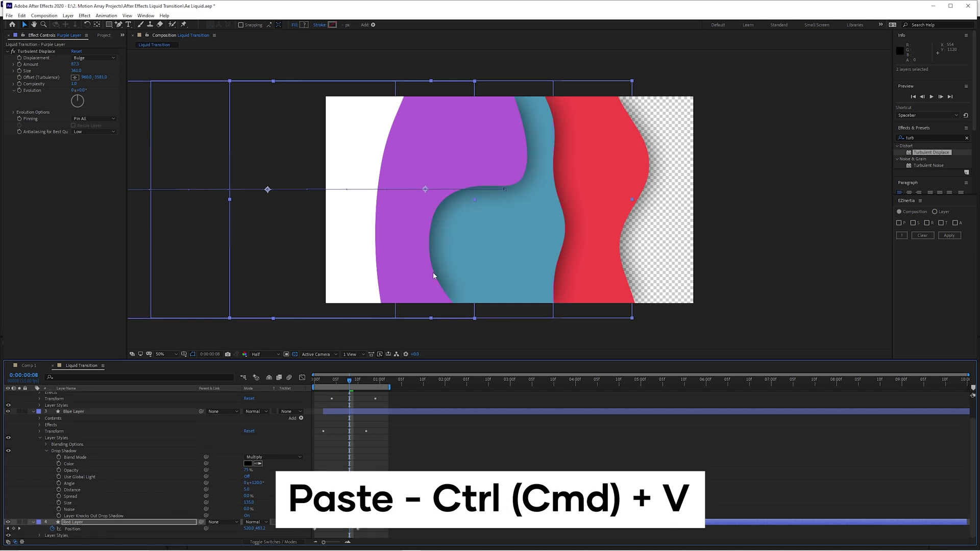
pyautogui.click(527, 474)
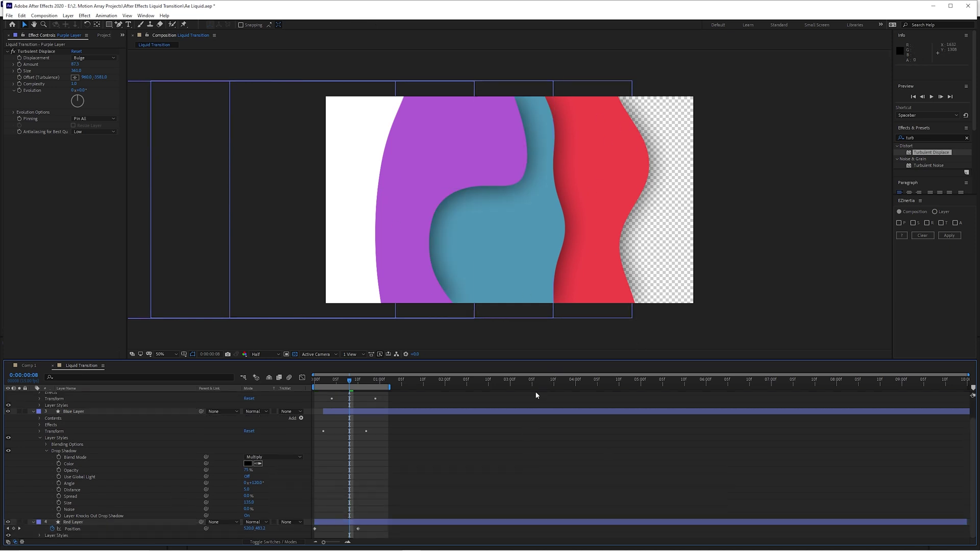
pyautogui.hotkey('ctrl', 'z')
pyautogui.hotkey('ctrl', 'shift', 'z')
pyautogui.hotkey('ctrl', 'z')
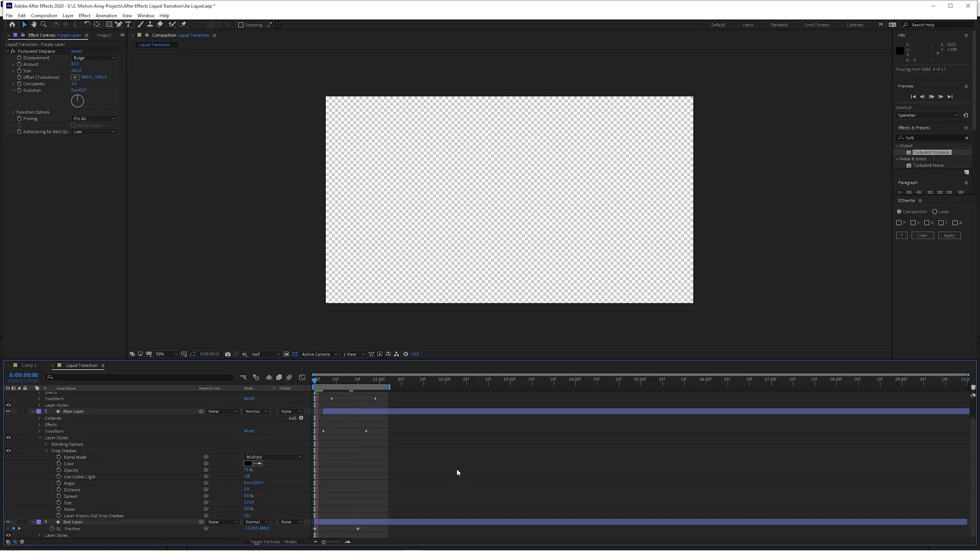
pyautogui.press('space')
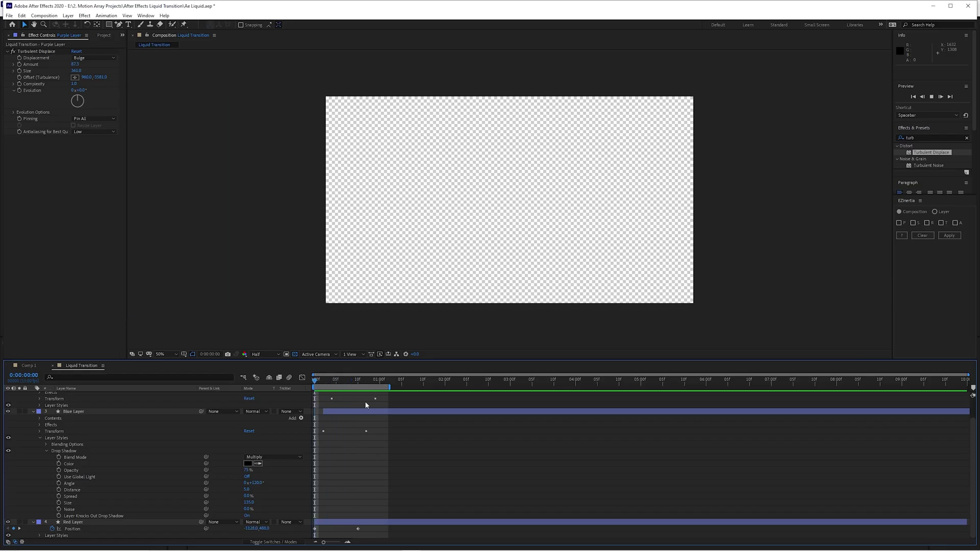
pyautogui.press('space')
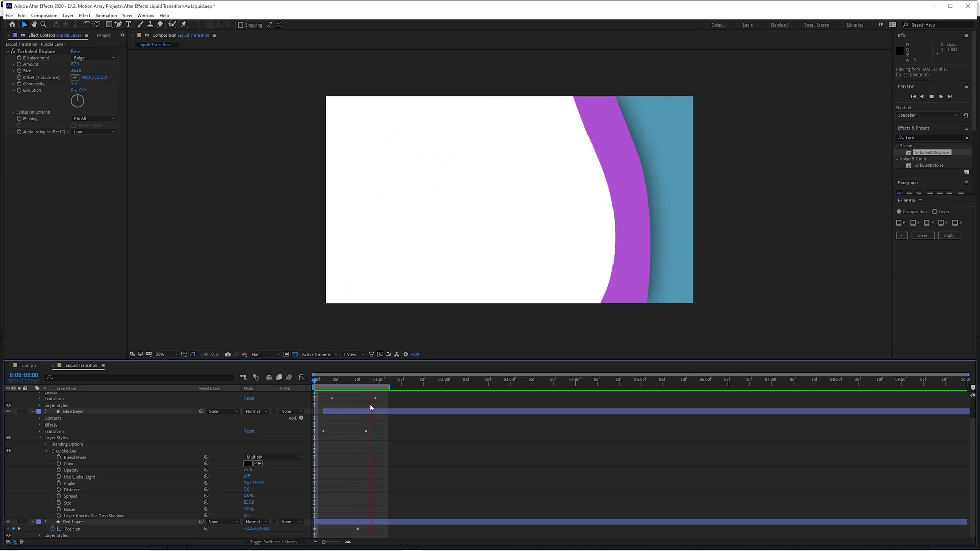
pyautogui.press('space')
pyautogui.click(350, 385)
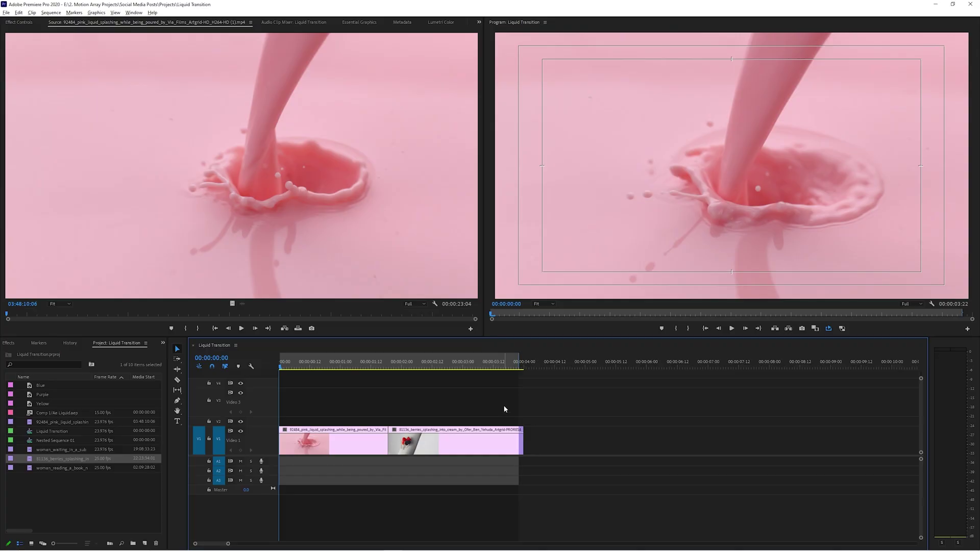
# - Import the Liquid Transition comp from Ae Liquid.aep and load it in the Source monitor
pyautogui.press('space')
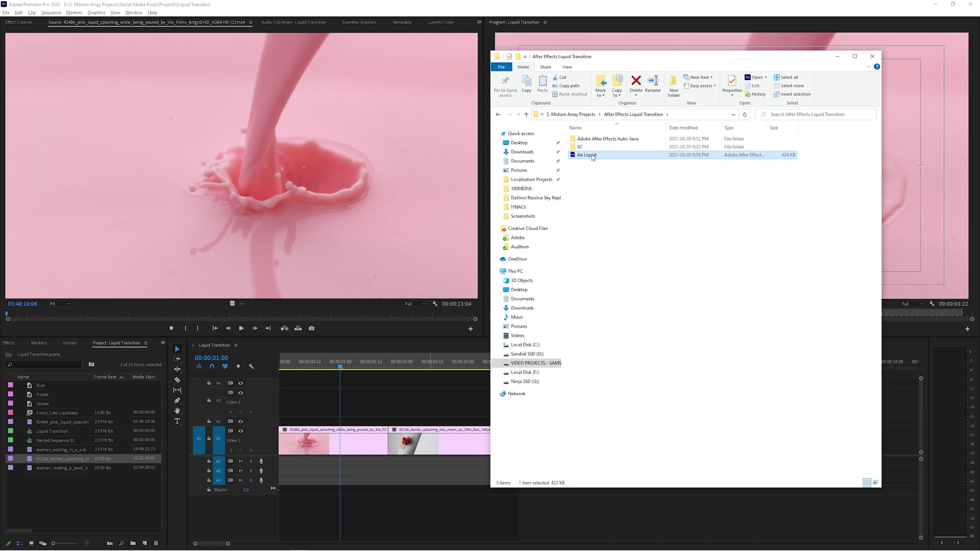
pyautogui.moveTo(592, 157); pyautogui.dragTo(62, 499)
pyautogui.click(428, 284)
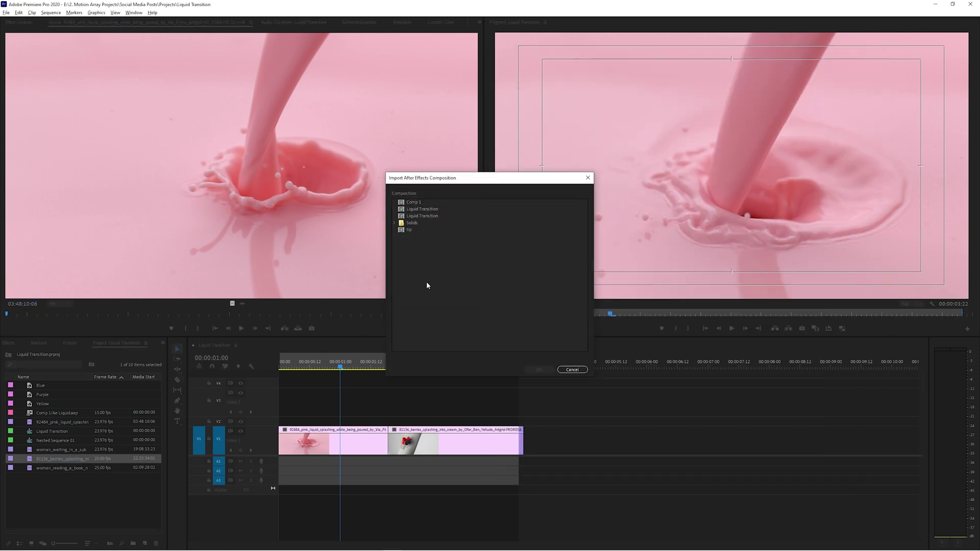
pyautogui.click(551, 370)
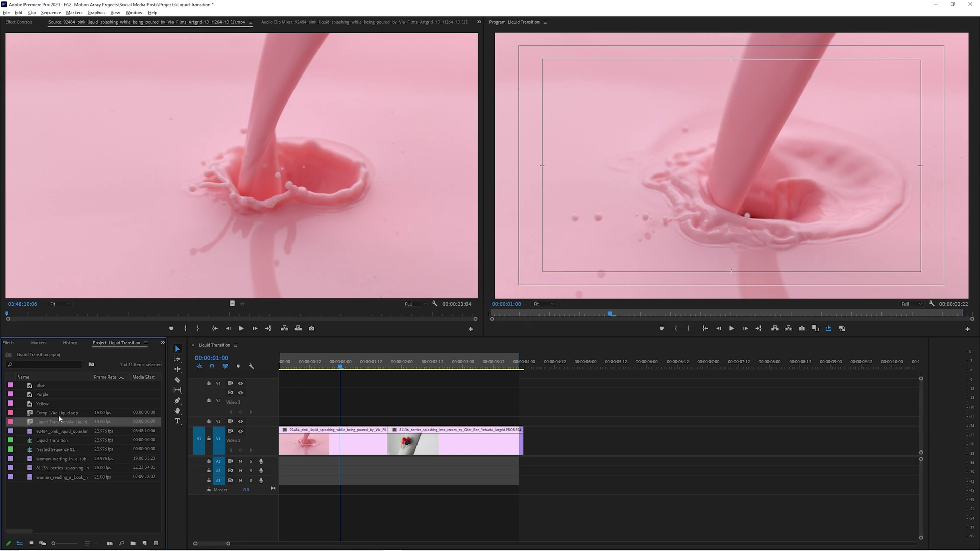
pyautogui.doubleClick(59, 423)
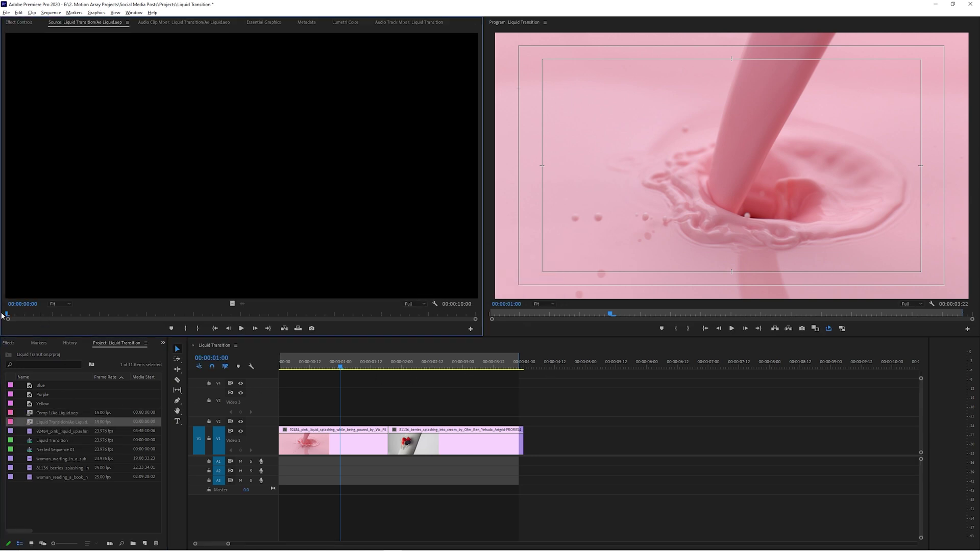
# - Set an out point at 00:00:01:02 and place the wave clip on V2 over the cut
pyautogui.moveTo(2, 316); pyautogui.dragTo(56, 317)
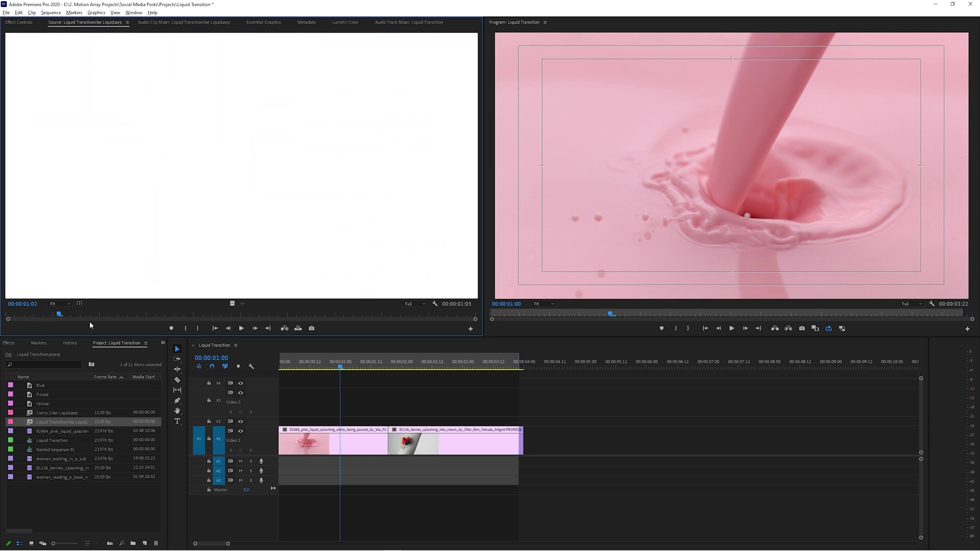
pyautogui.press('o')
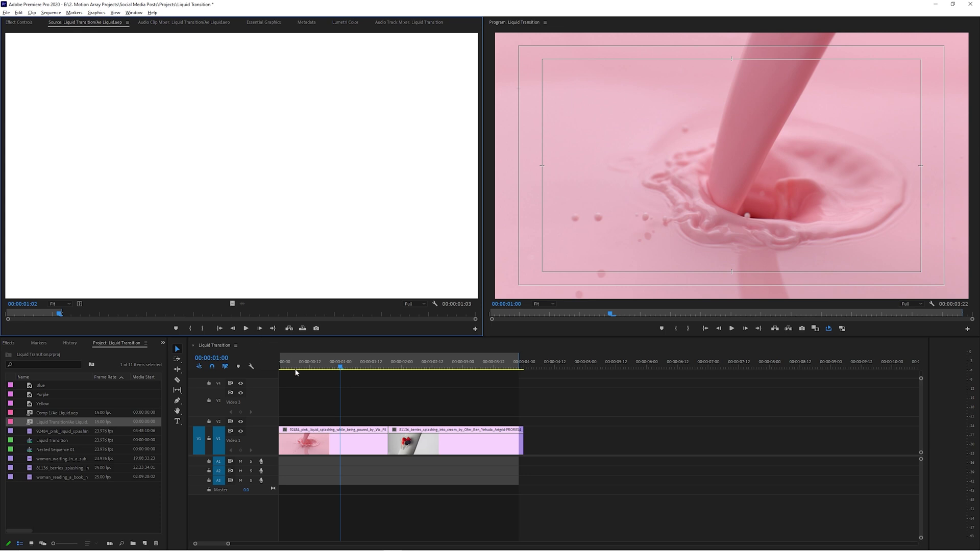
pyautogui.moveTo(296, 373); pyautogui.dragTo(360, 427)
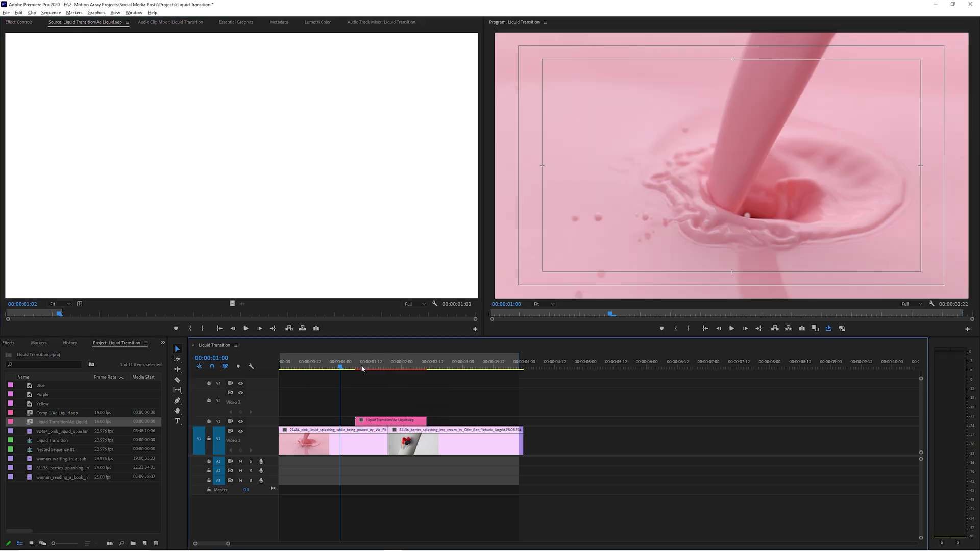
pyautogui.press('space')
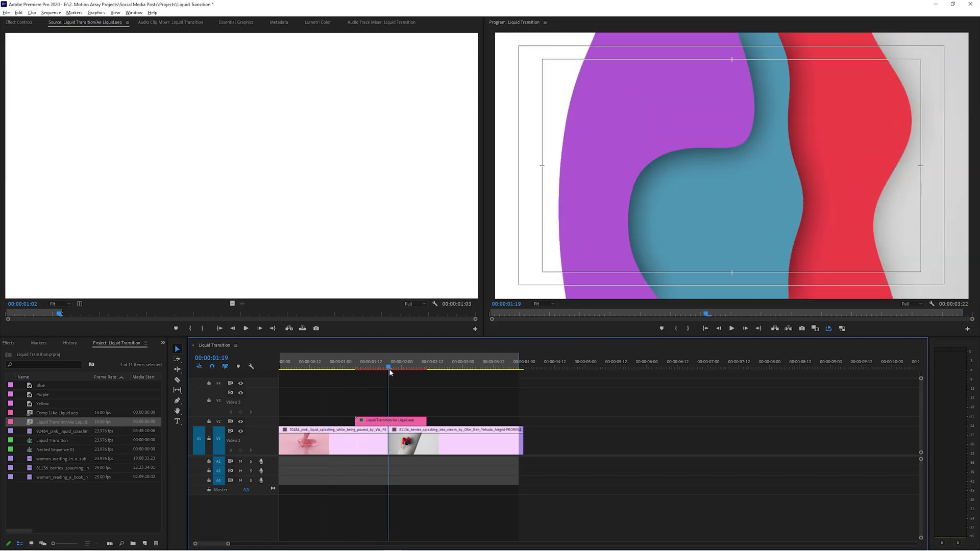
# - Move the Ae Liquid clip up to V3 and the berries clip up to V2
pyautogui.moveTo(388, 361)
pyautogui.mouseDown()
pyautogui.moveTo(372, 361)
pyautogui.moveTo(403, 358)
pyautogui.moveTo(371, 362)
pyautogui.mouseUp()
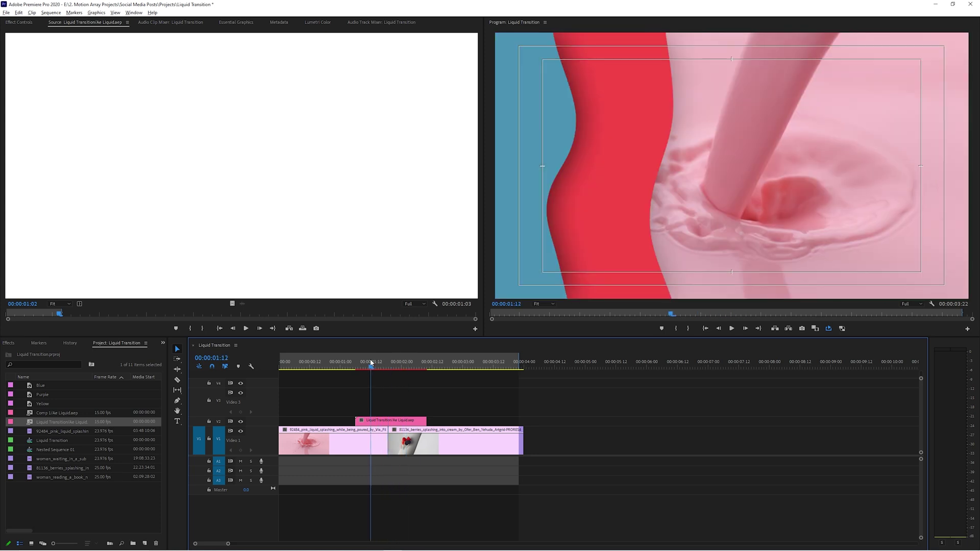
pyautogui.click(397, 422)
pyautogui.moveTo(397, 422); pyautogui.dragTo(397, 411)
pyautogui.click(422, 454)
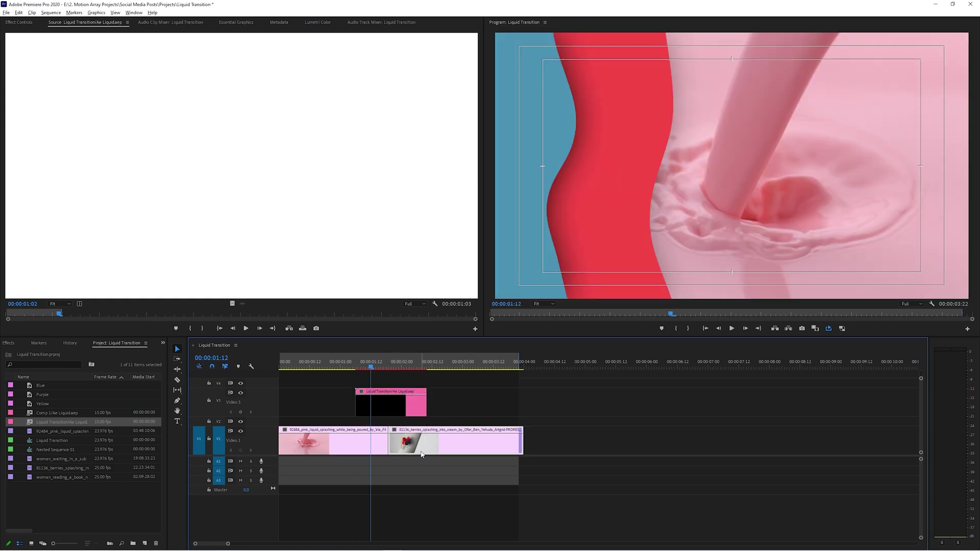
pyautogui.moveTo(422, 454); pyautogui.dragTo(402, 426)
# - Scrub and play back the transition from 00:00:01:06 to review the new stacking
pyautogui.click(401, 409)
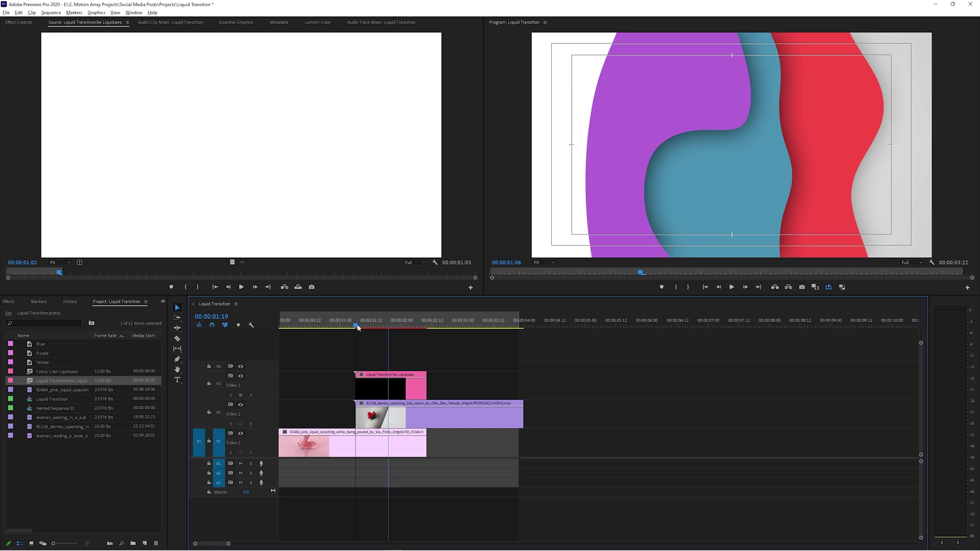
pyautogui.moveTo(358, 327); pyautogui.dragTo(429, 332)
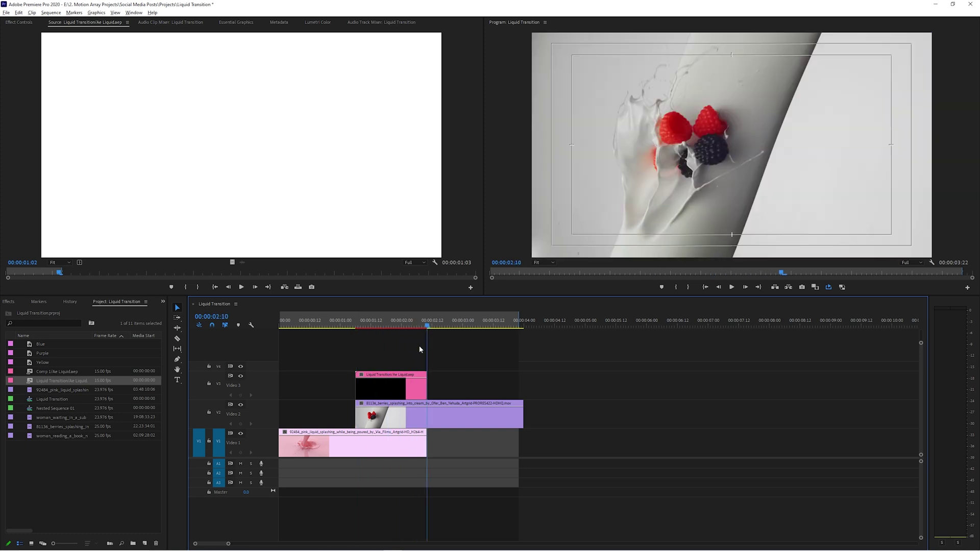
pyautogui.moveTo(378, 359)
pyautogui.mouseDown()
pyautogui.moveTo(382, 446)
pyautogui.moveTo(381, 359)
pyautogui.mouseUp()
pyautogui.click(358, 328)
pyautogui.press('space')
pyautogui.press('space')
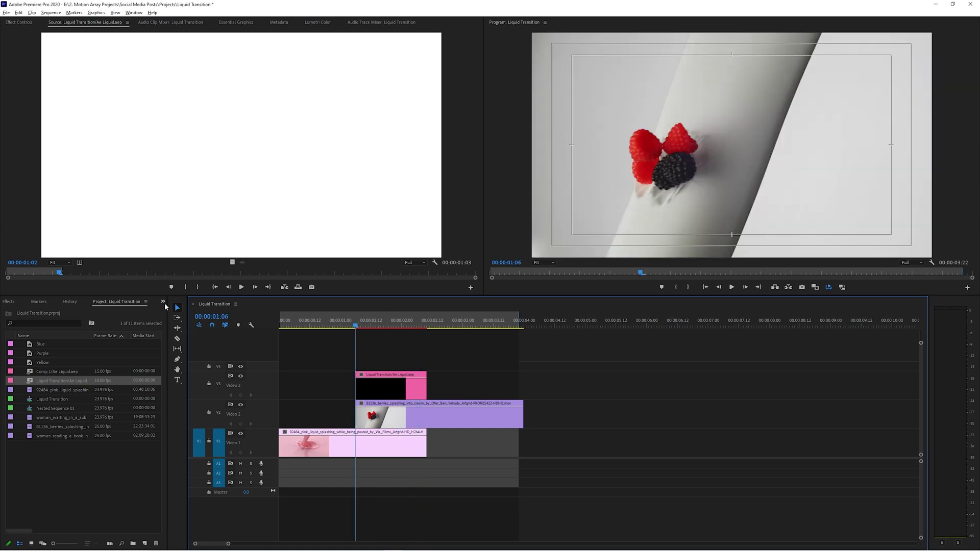
# - Search Effects for 'track' and apply Track Matte Key to the V2 berries clip
pyautogui.click(163, 302)
pyautogui.click(182, 339)
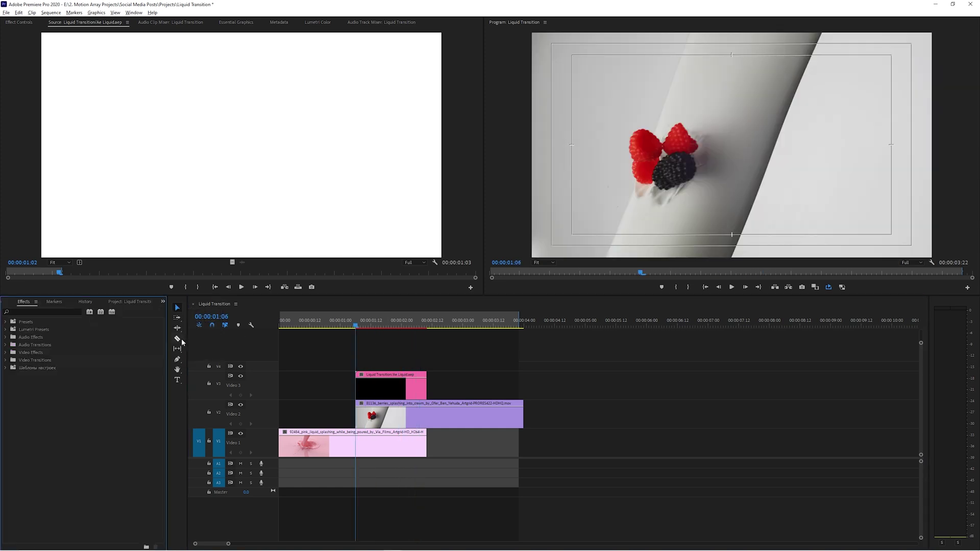
pyautogui.click(51, 312)
pyautogui.write('track')
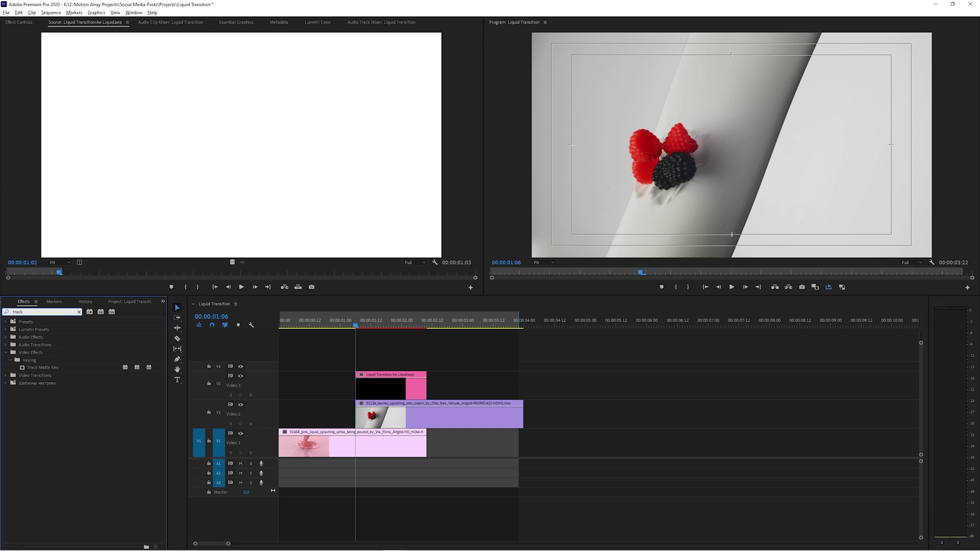
pyautogui.click(42, 369)
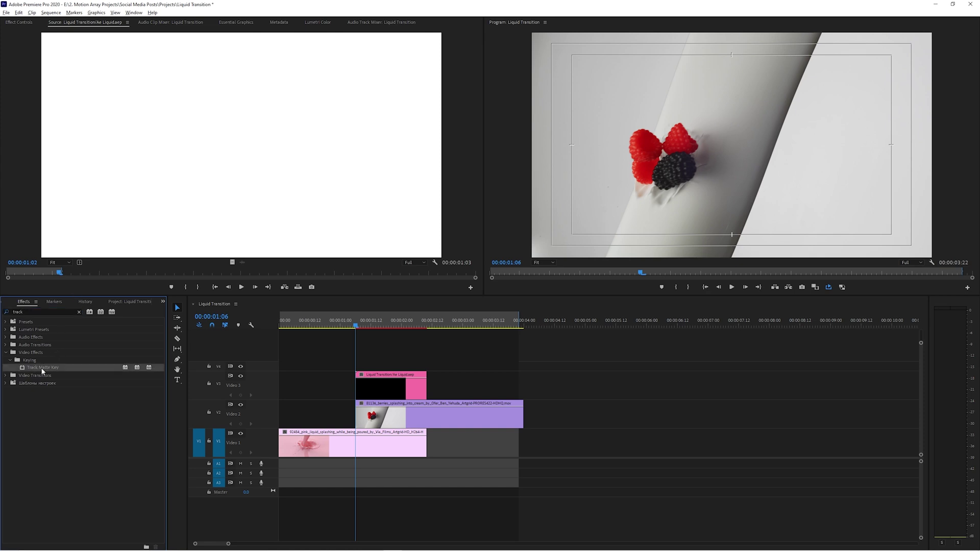
pyautogui.moveTo(40, 370); pyautogui.dragTo(379, 417)
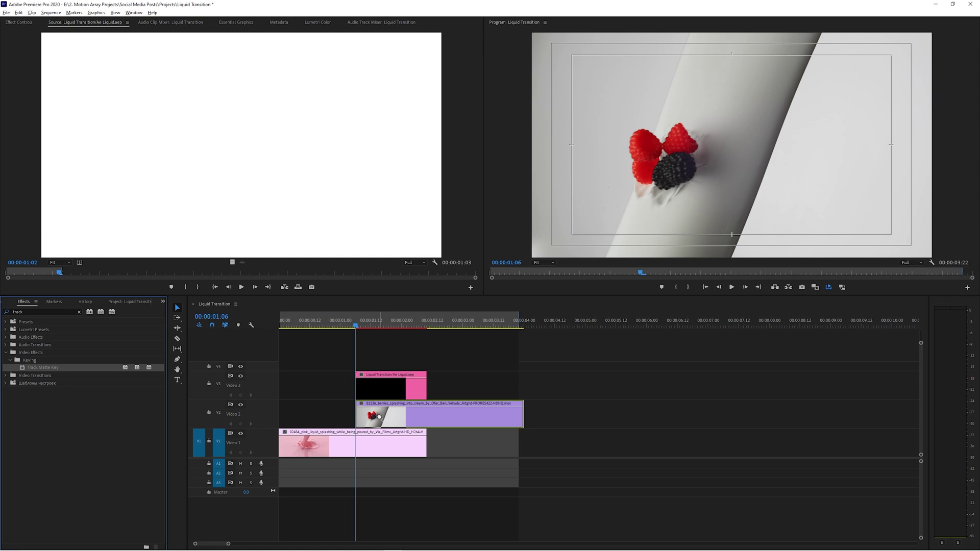
pyautogui.moveTo(379, 417); pyautogui.dragTo(379, 417)
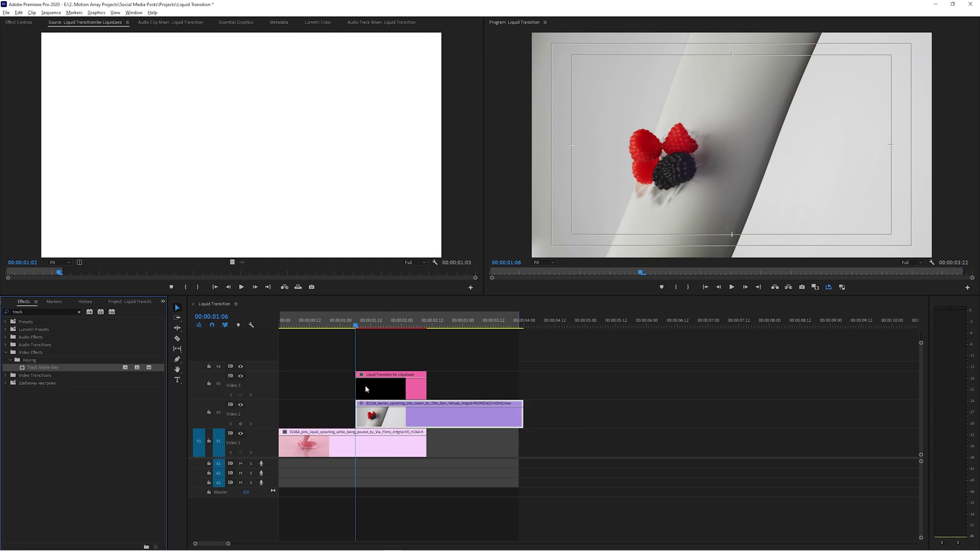
pyautogui.click(19, 23)
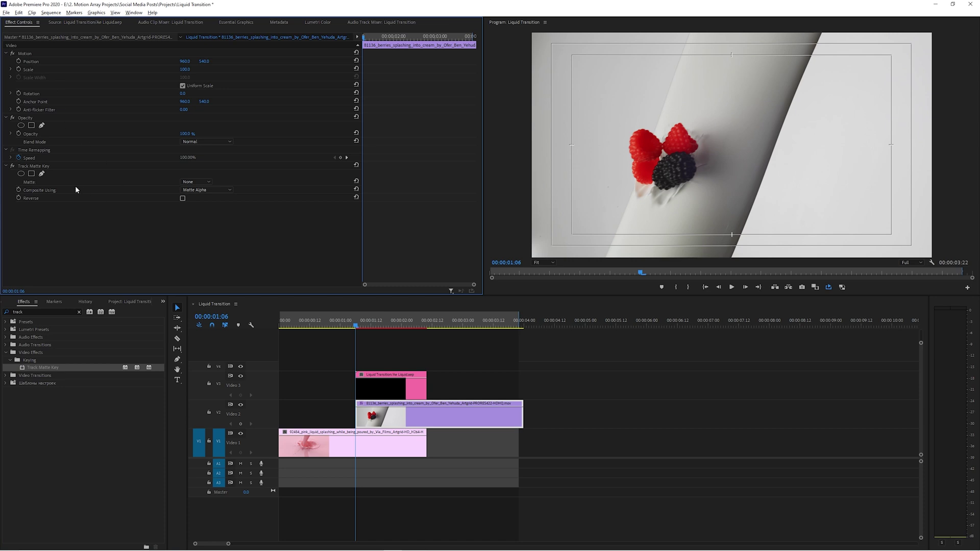
# - Set the berries clip's Track Matte Key to Composite Using Matte Luma with Matte Video 3
pyautogui.click(213, 189)
pyautogui.click(214, 206)
pyautogui.click(196, 182)
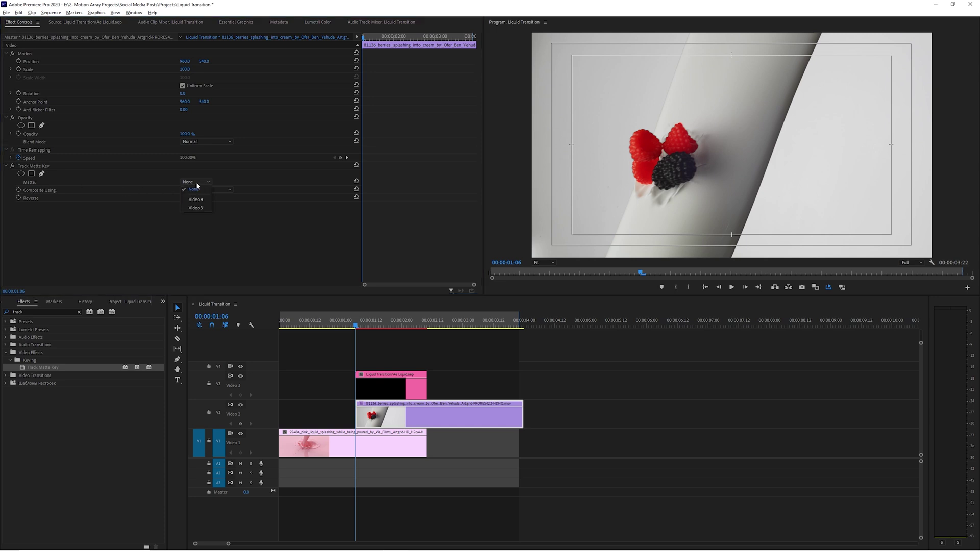
pyautogui.click(339, 386)
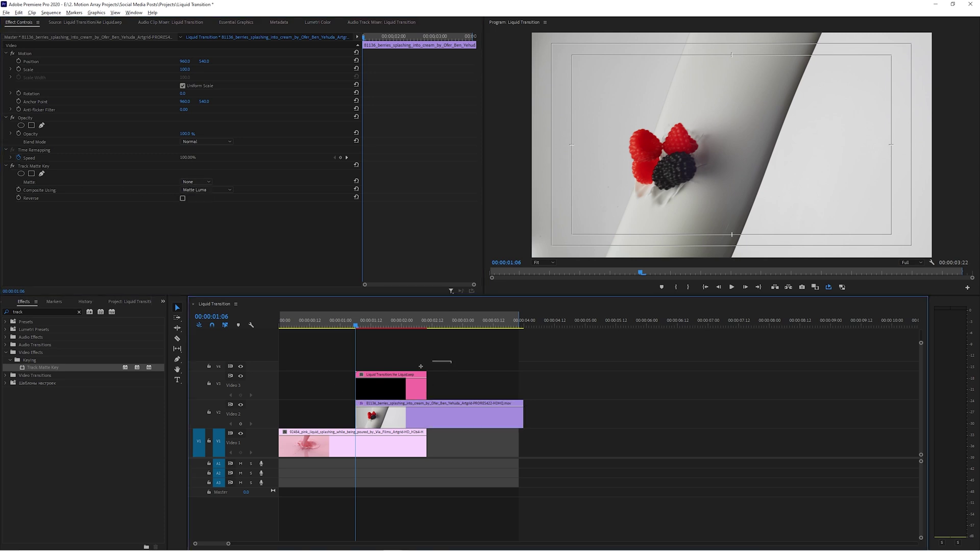
pyautogui.moveTo(452, 360); pyautogui.dragTo(300, 396)
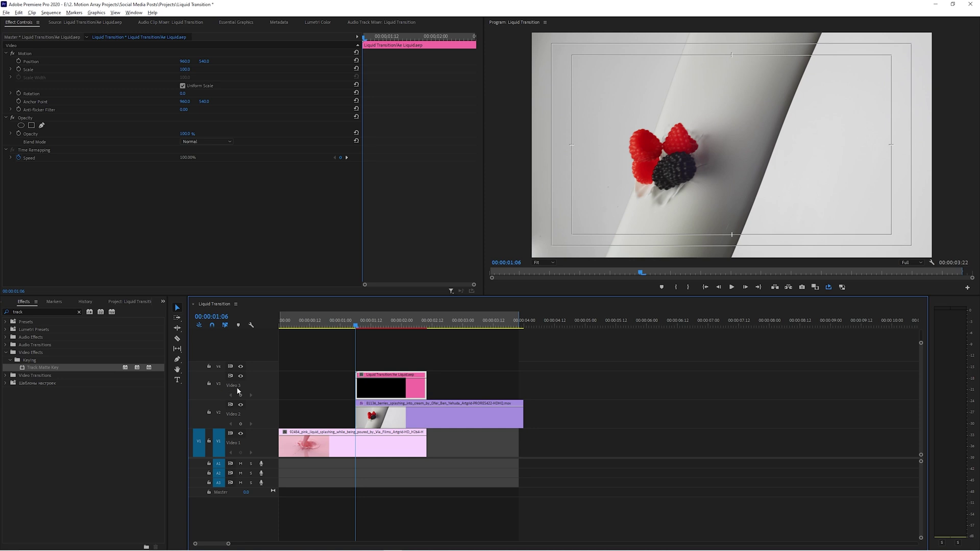
pyautogui.click(374, 419)
pyautogui.click(203, 179)
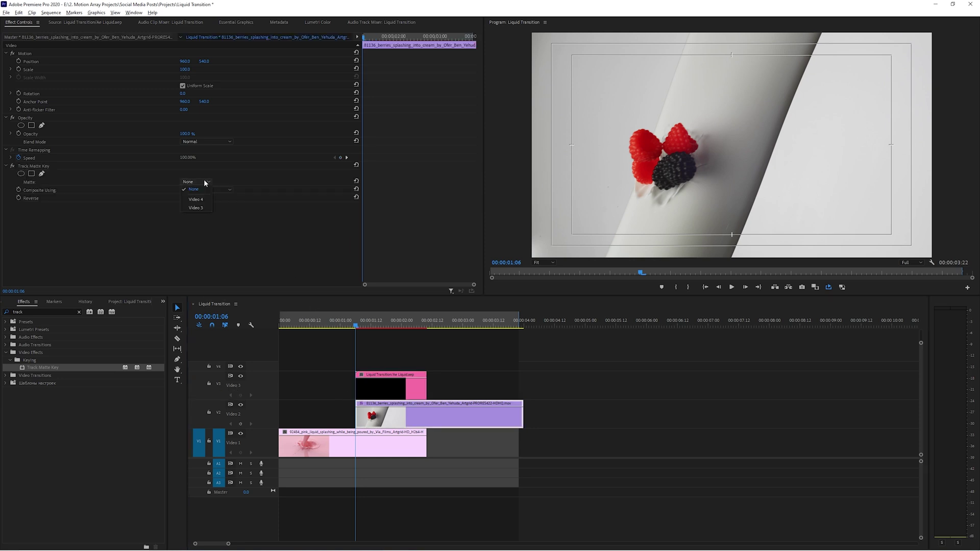
pyautogui.click(206, 207)
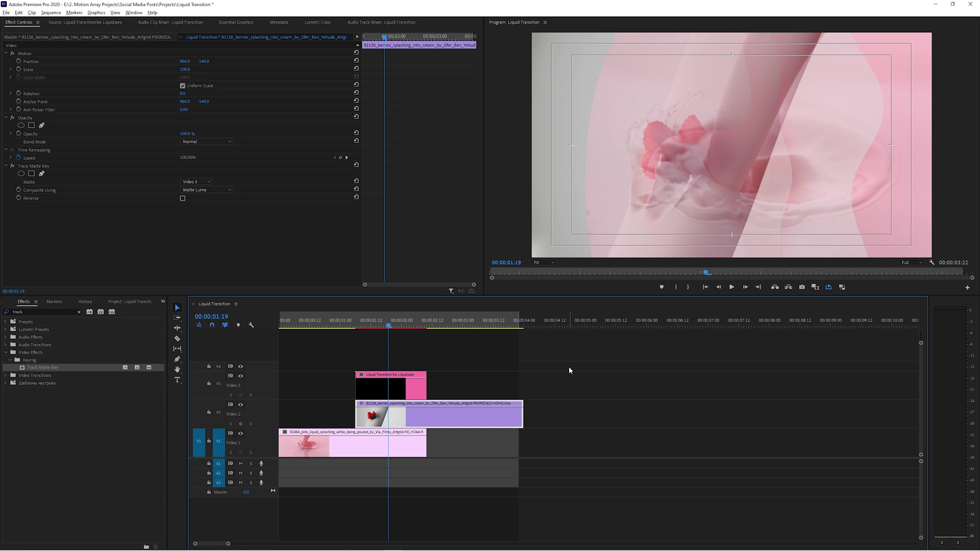
pyautogui.click(382, 388)
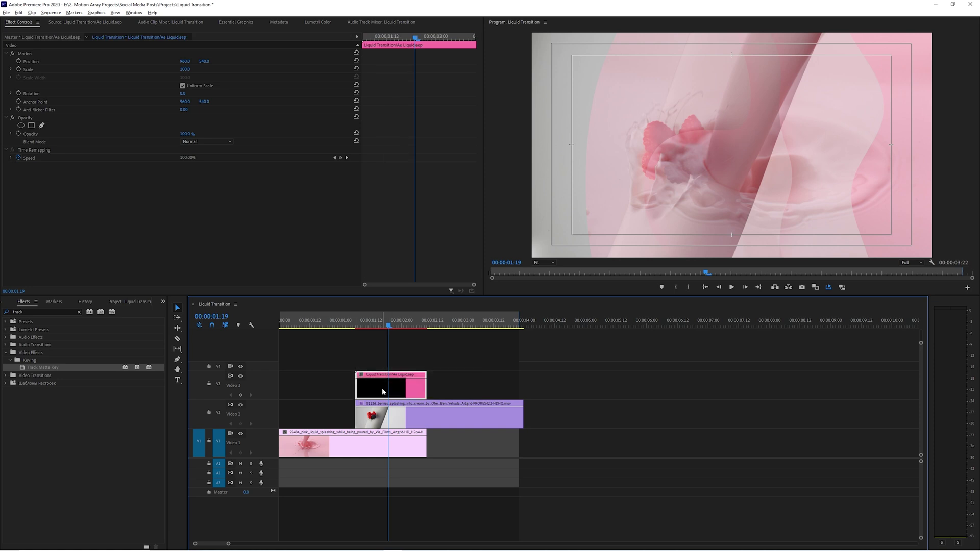
# - Copy the V3 liquid clip onto V4 and apply Ultra Key, found by searching 'ultra'
pyautogui.moveTo(383, 391); pyautogui.dragTo(396, 367)
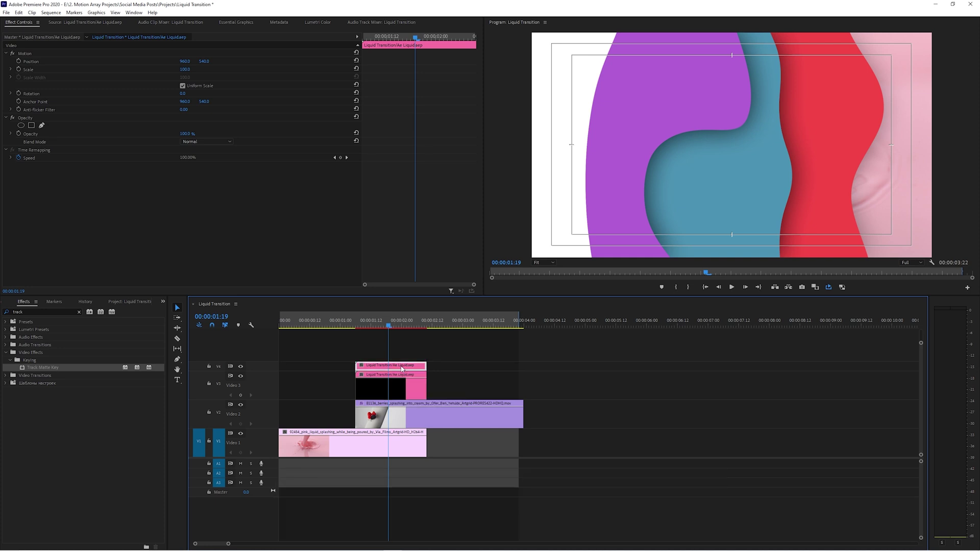
pyautogui.click(78, 313)
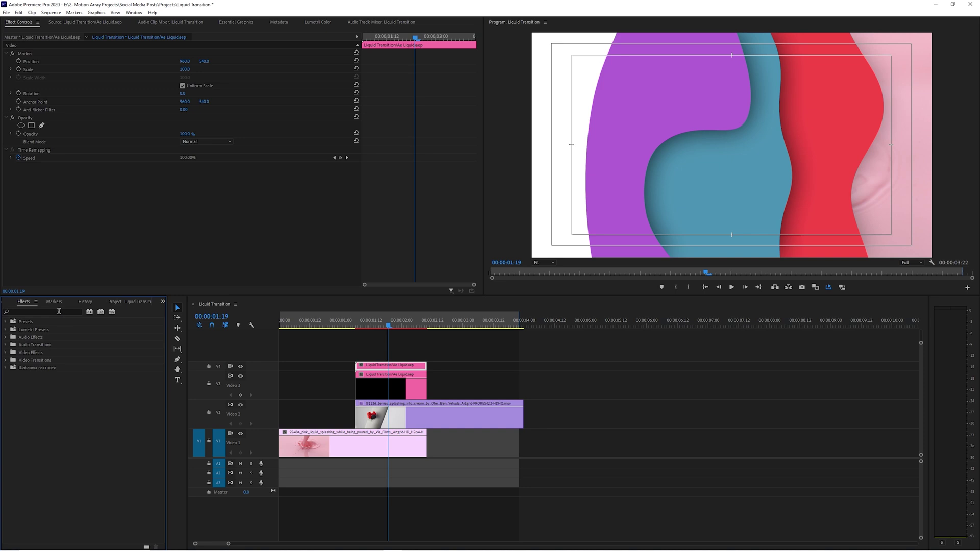
pyautogui.click(59, 311)
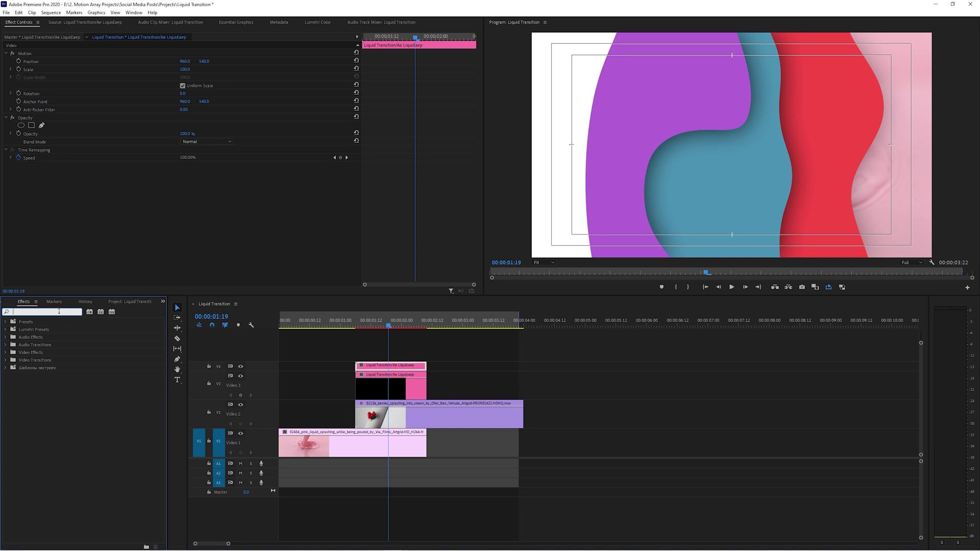
pyautogui.write('ultra')
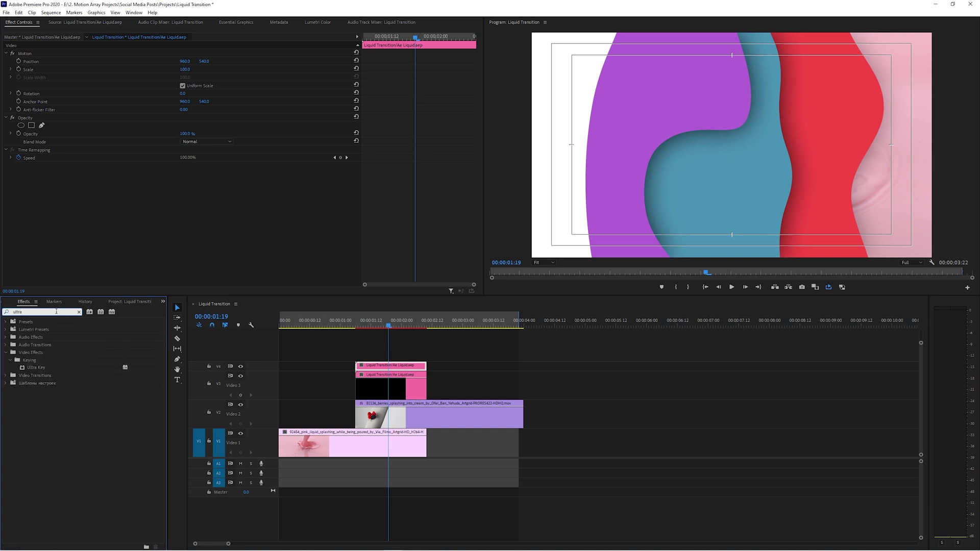
pyautogui.click(36, 369)
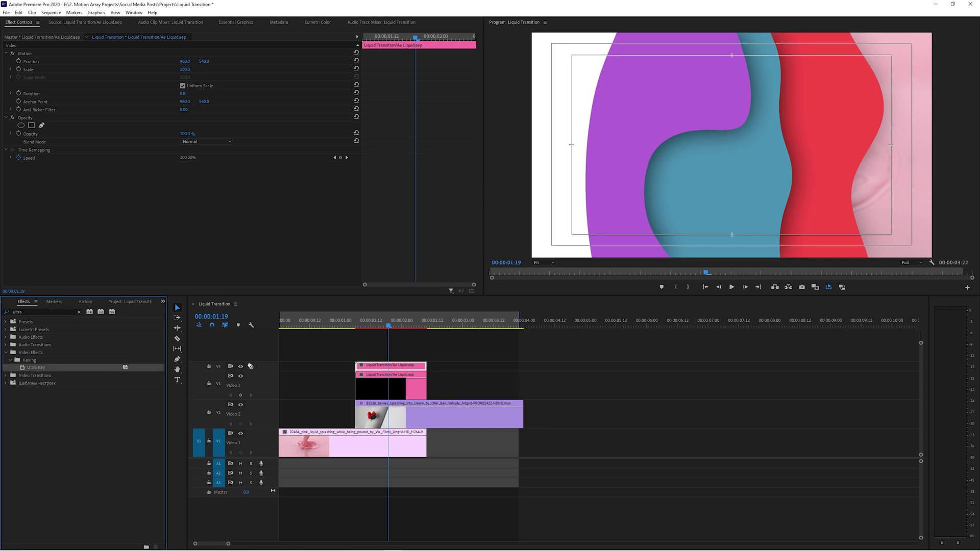
pyautogui.moveTo(250, 366); pyautogui.dragTo(407, 368)
# - Sample white as the Ultra Key colour on the V4 liquid copy, and drag Luma Key onto it
pyautogui.click(193, 198)
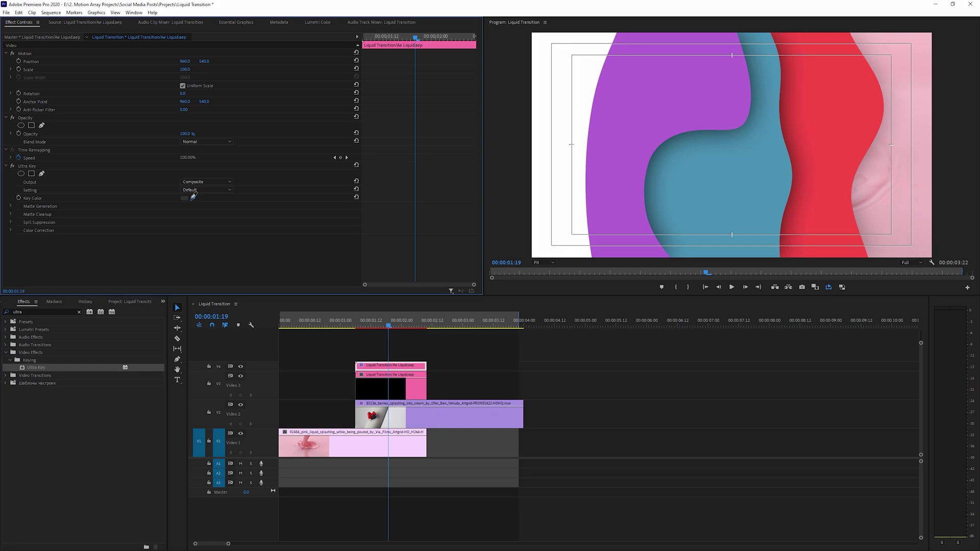
pyautogui.click(564, 76)
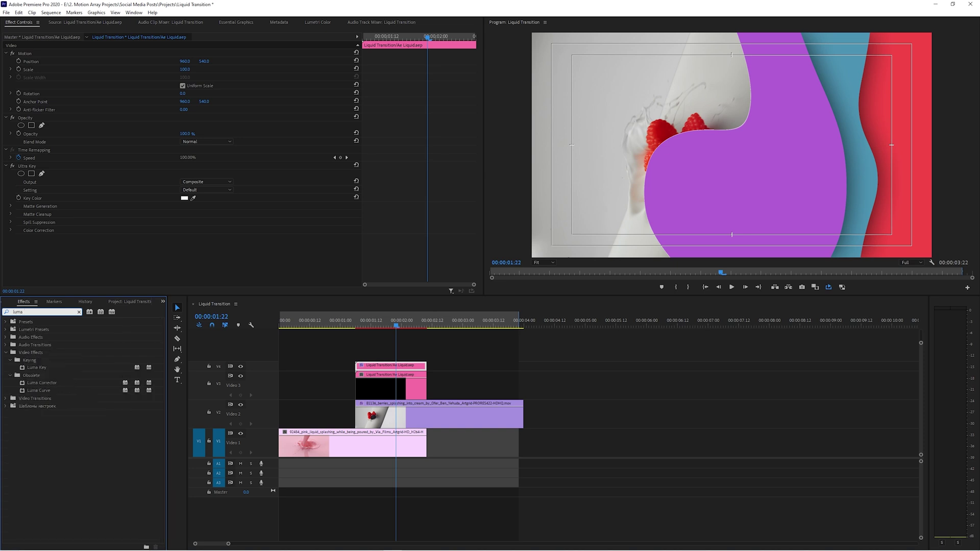
pyautogui.moveTo(36, 368); pyautogui.dragTo(381, 376)
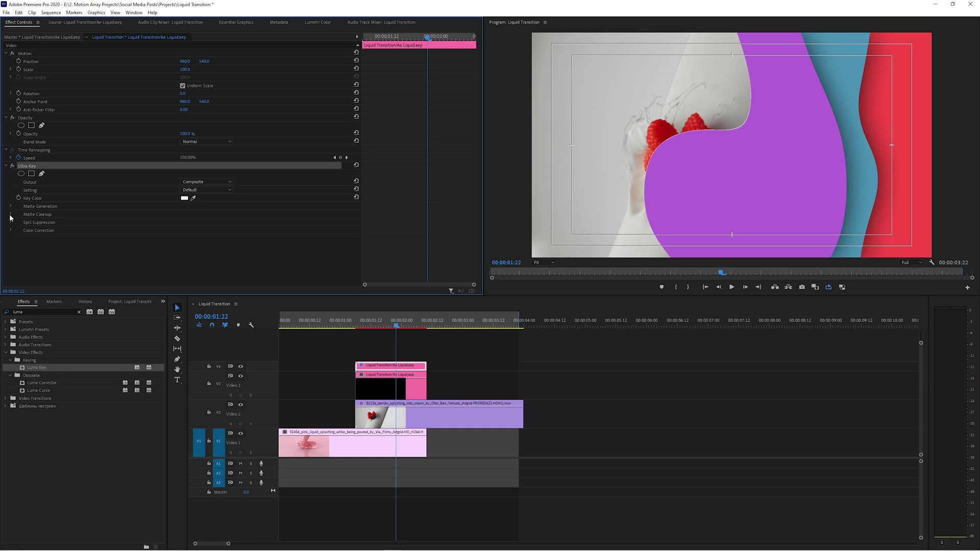
# - Set Matte Cleanup Choke to 25.4 and Soften to 27.5, then play back the transition
pyautogui.click(10, 214)
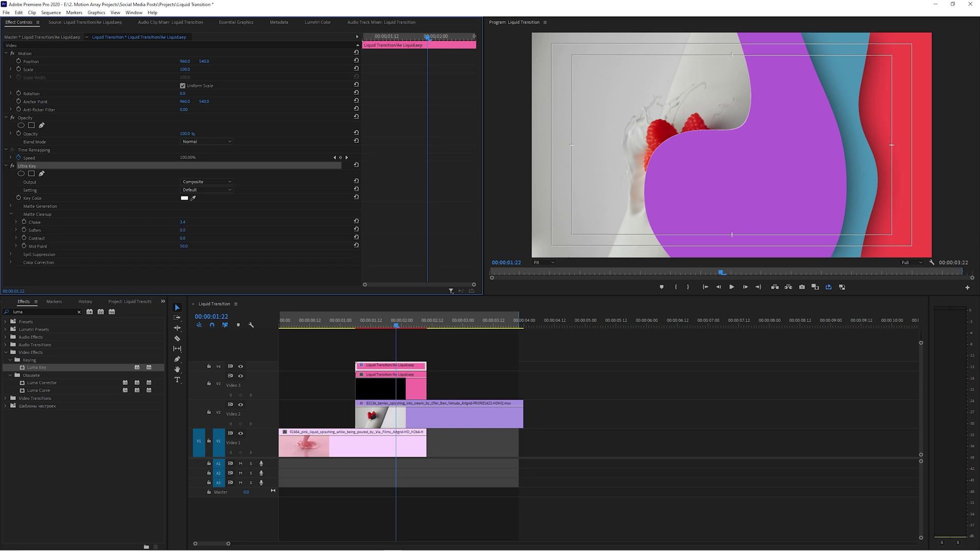
pyautogui.moveTo(182, 222); pyautogui.dragTo(203, 222)
pyautogui.moveTo(183, 231); pyautogui.dragTo(151, 219)
pyautogui.press('space')
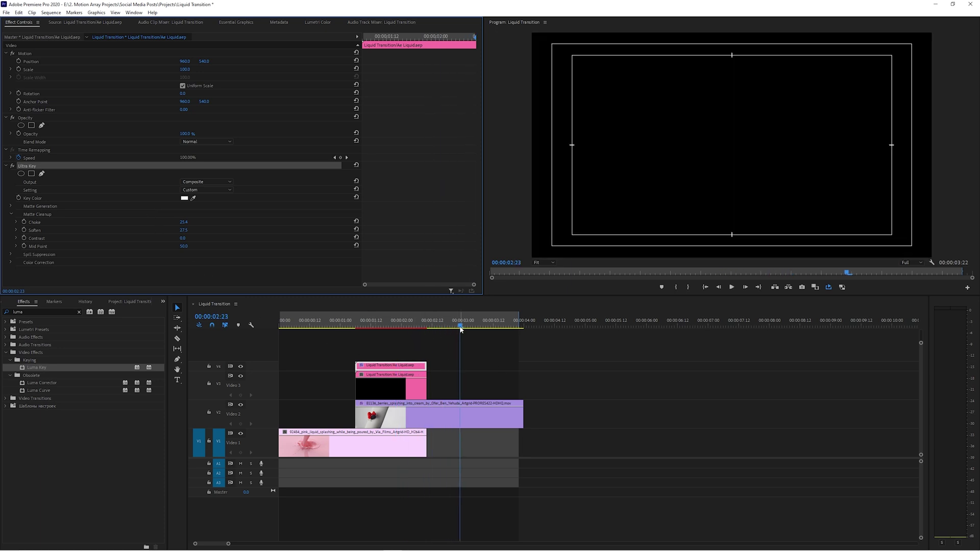
pyautogui.moveTo(461, 329); pyautogui.dragTo(414, 328)
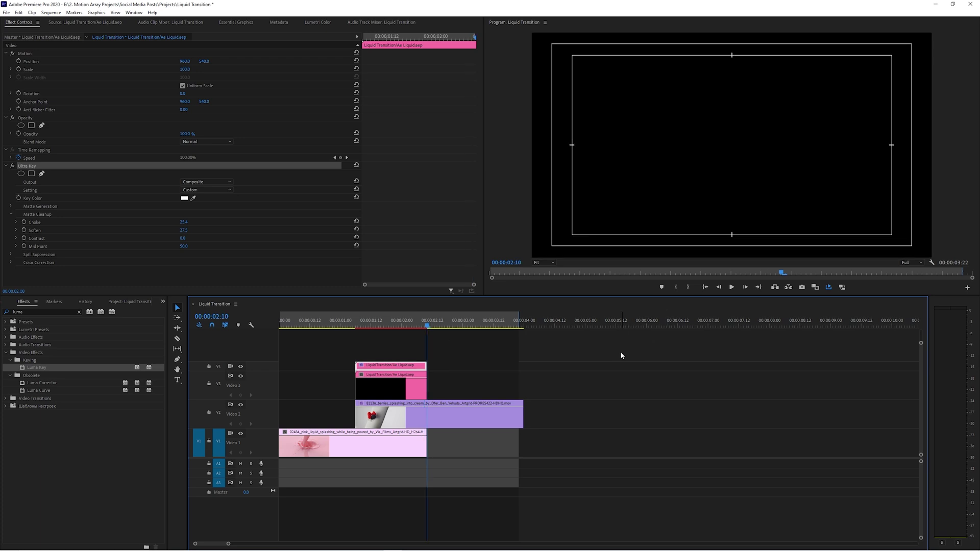
pyautogui.click(443, 417)
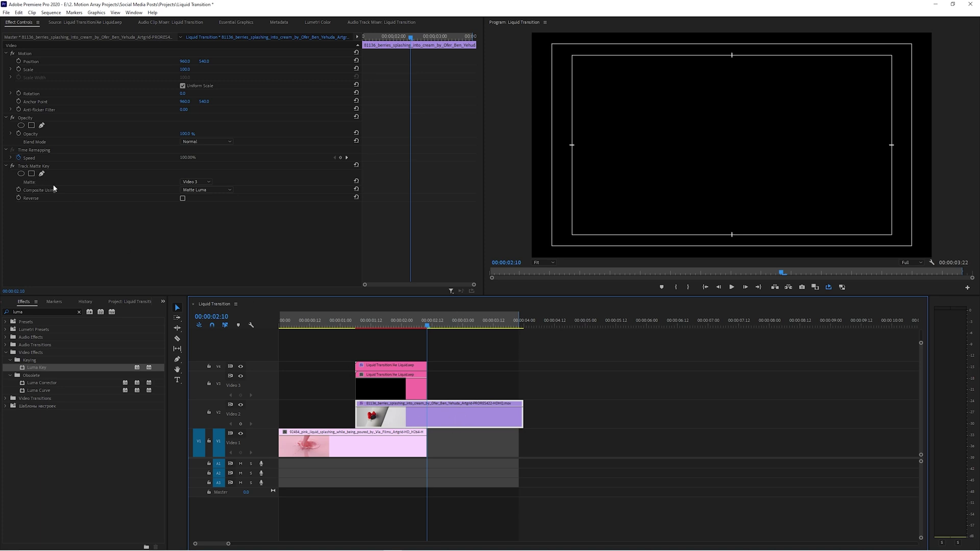
pyautogui.click(442, 392)
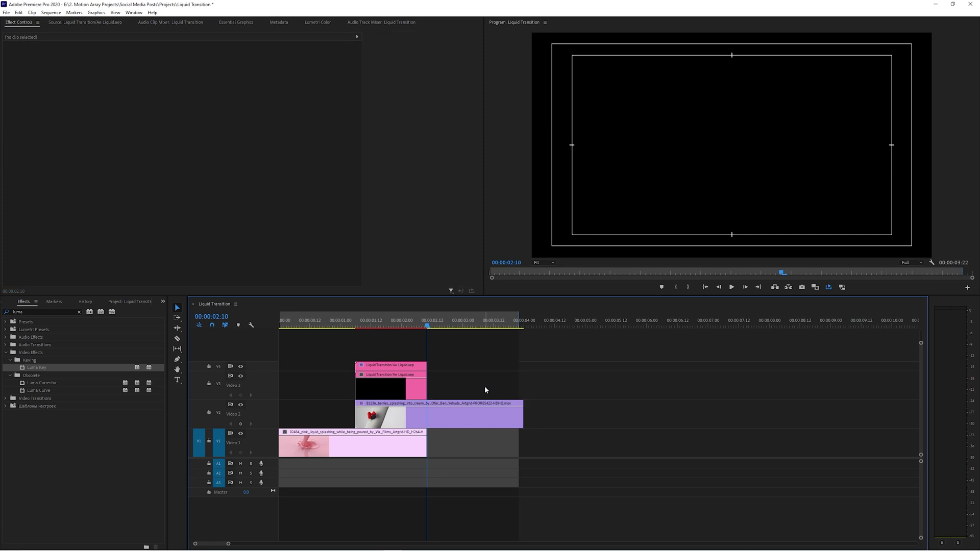
# - Split the berries clip on V2 at 00:00:02:09, where the transition ends
pyautogui.press('=')
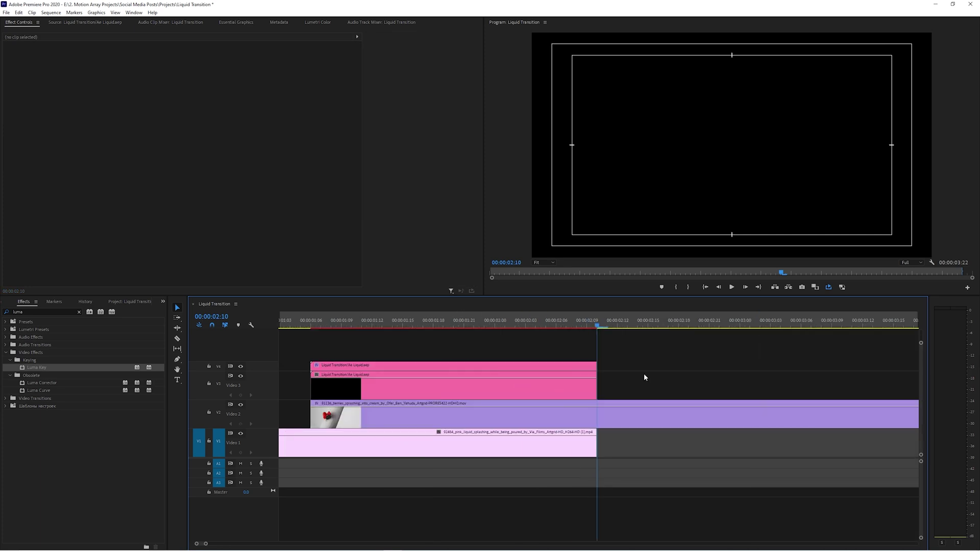
pyautogui.moveTo(595, 318); pyautogui.dragTo(556, 318)
pyautogui.press('c')
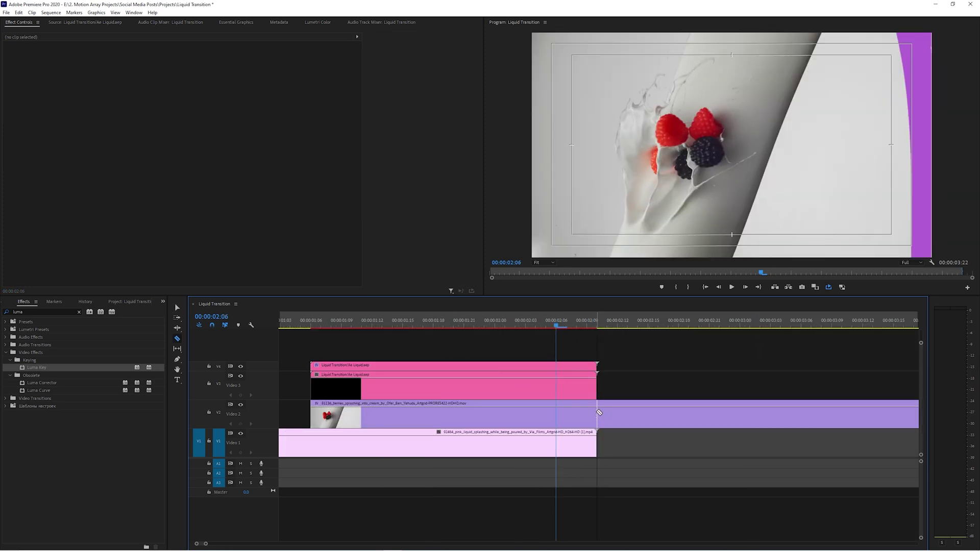
pyautogui.click(598, 412)
pyautogui.press('v')
# - Delete the Track Matte Key effect from the second part of the berries clip
pyautogui.moveTo(608, 389); pyautogui.dragTo(694, 361)
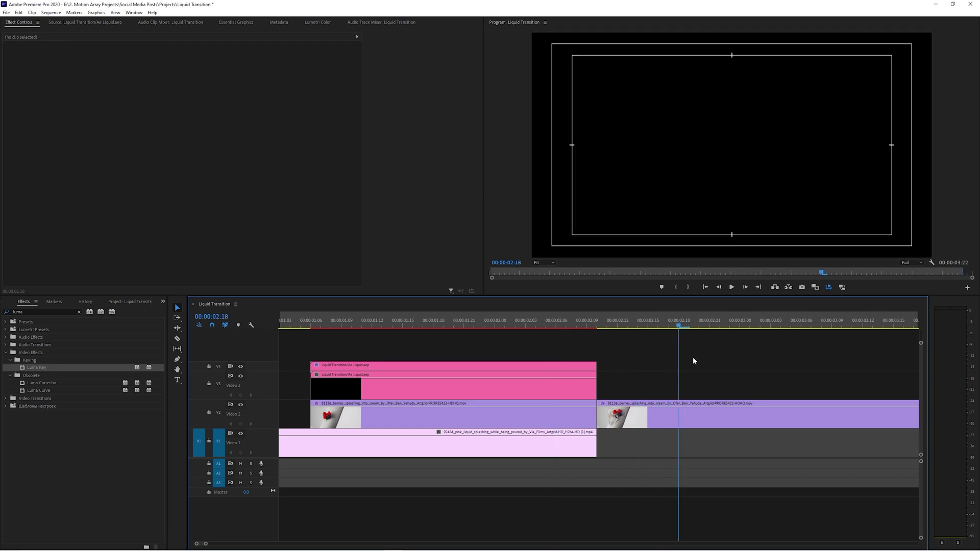
pyautogui.click(702, 425)
pyautogui.click(32, 166)
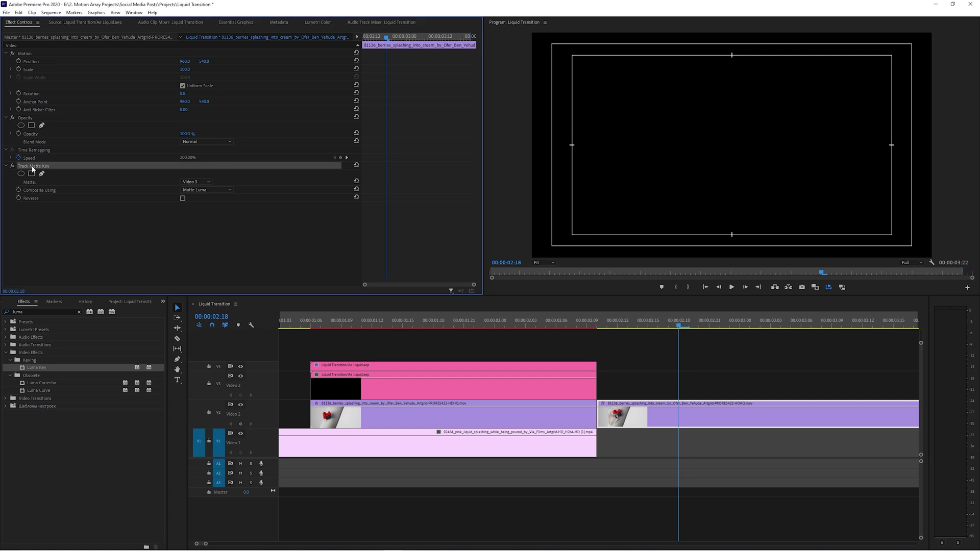
pyautogui.press('Delete')
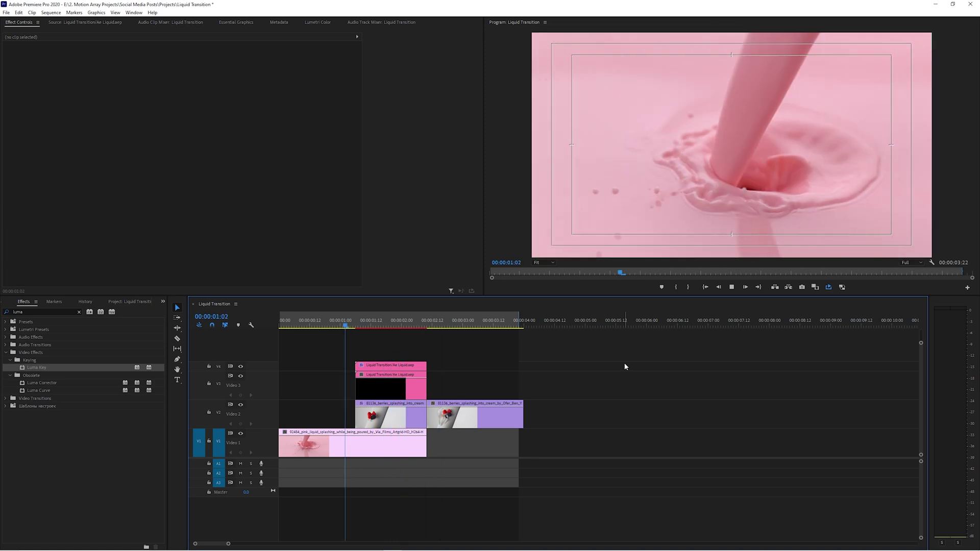
pyautogui.click(403, 326)
pyautogui.moveTo(403, 325)
pyautogui.mouseDown()
pyautogui.moveTo(355, 330)
pyautogui.moveTo(390, 326)
pyautogui.mouseUp()
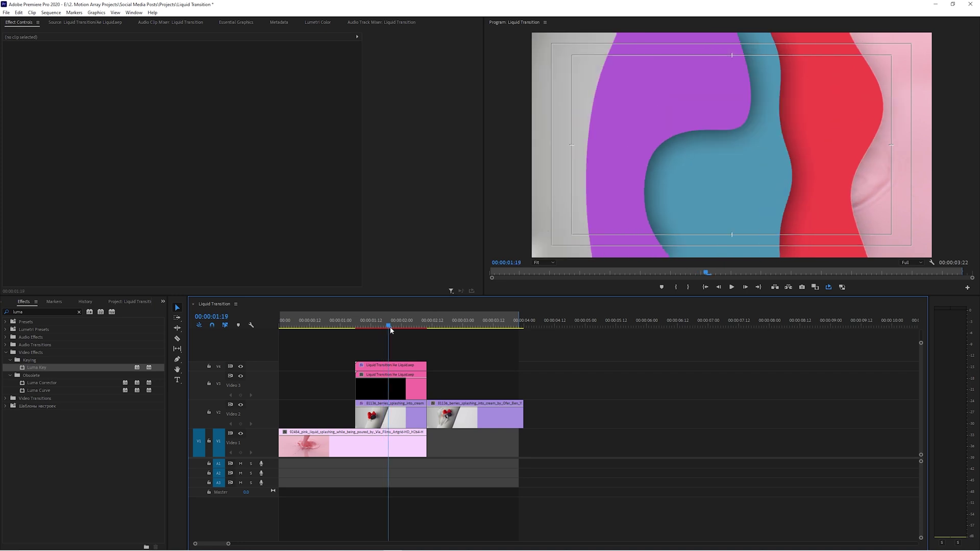